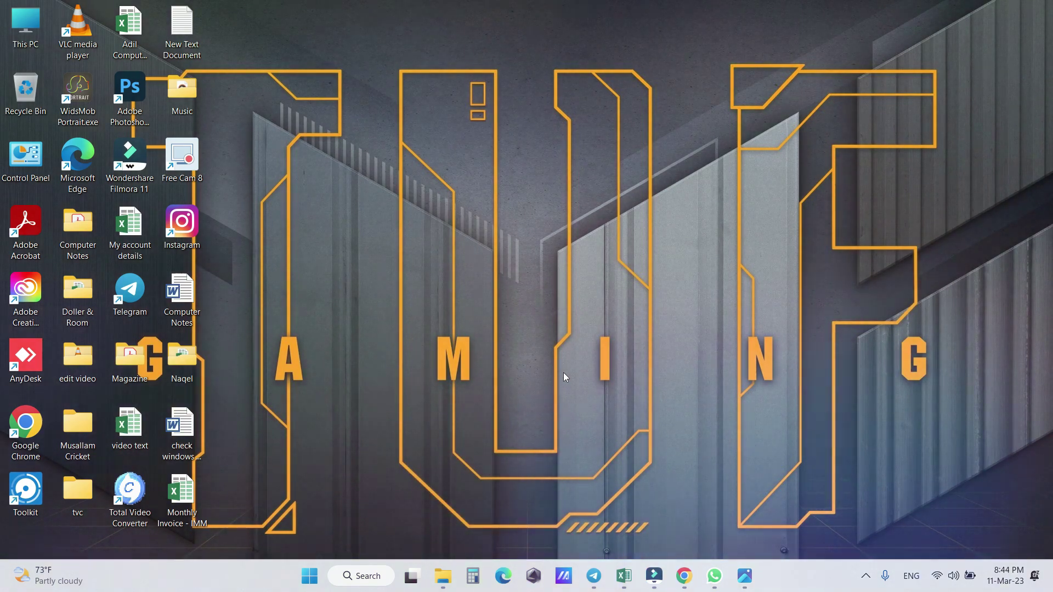
- Restore the Monthly Invoice - IMM workbook window from the taskbar
click(628, 587)
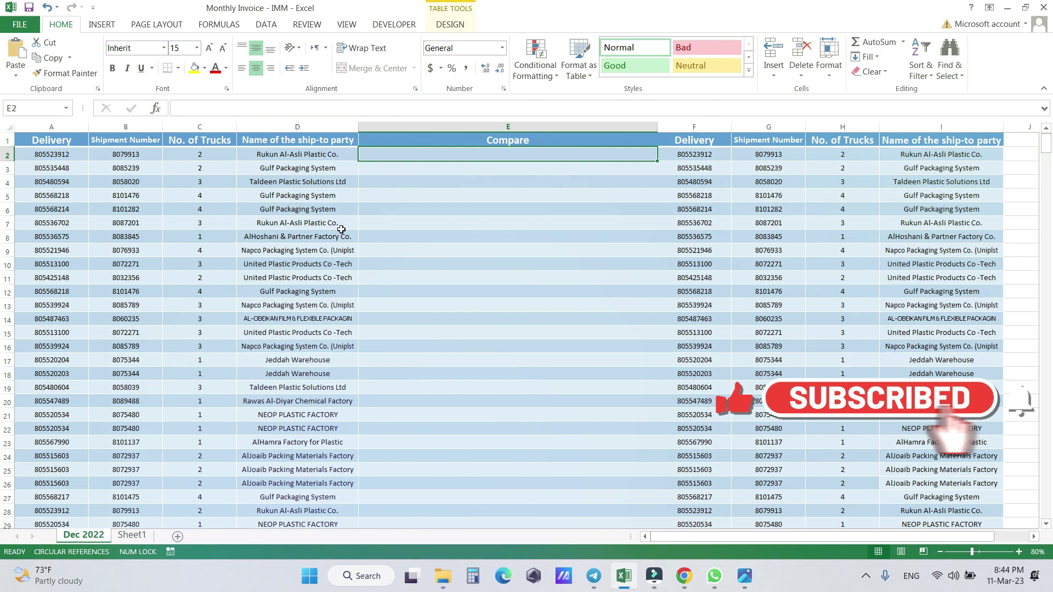
scroll(305, 359, down, 1)
scroll(305, 360, down, 3)
scroll(304, 359, down, 4)
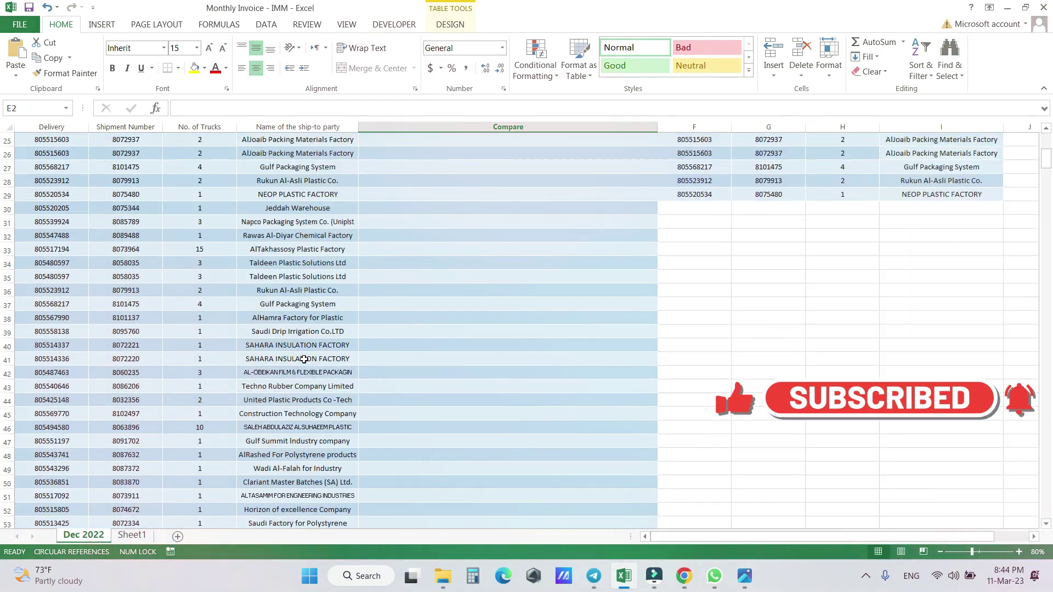
scroll(305, 359, down, 5)
scroll(305, 359, up, 2)
scroll(305, 359, up, 1)
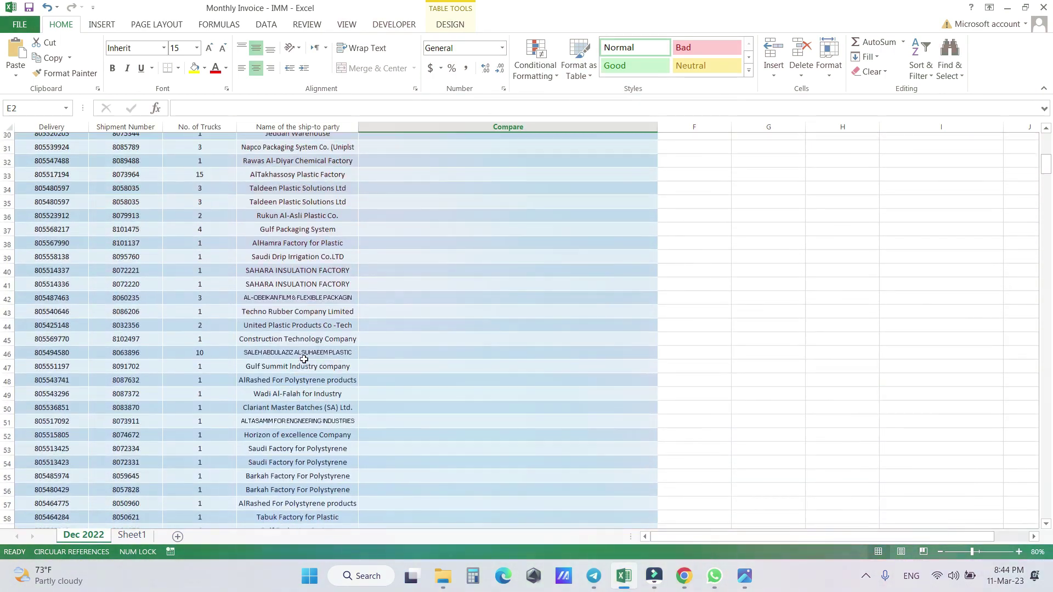
scroll(304, 359, up, 4)
scroll(304, 359, up, 2)
scroll(305, 359, up, 4)
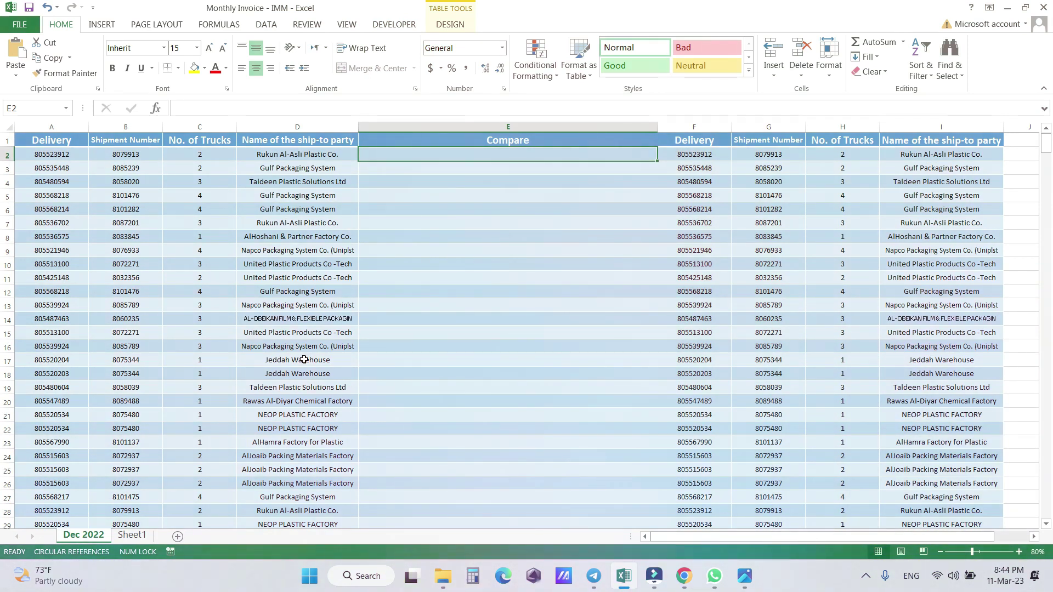
click(811, 360)
click(230, 301)
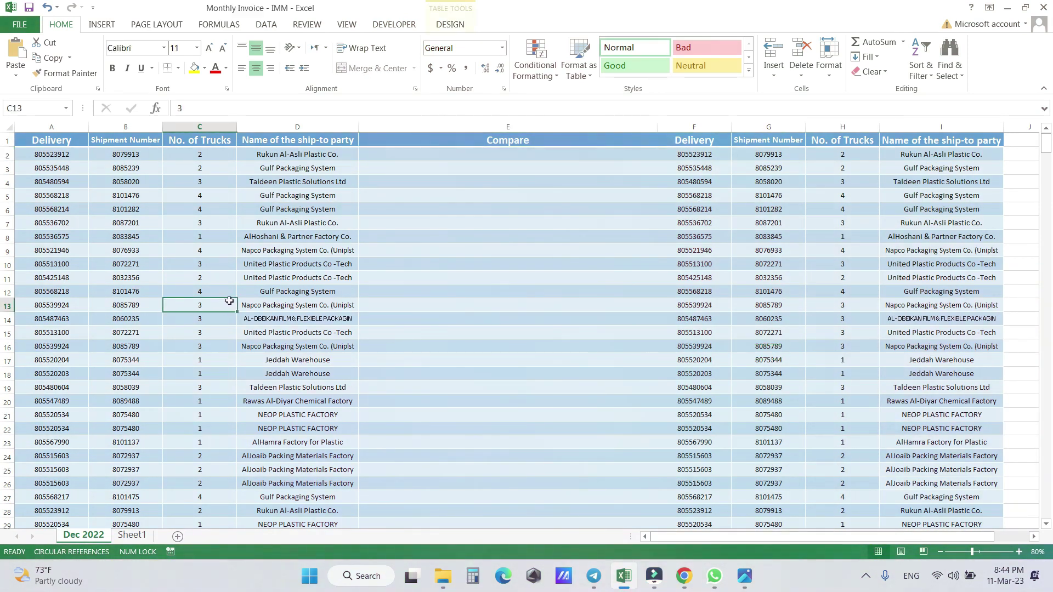
click(458, 159)
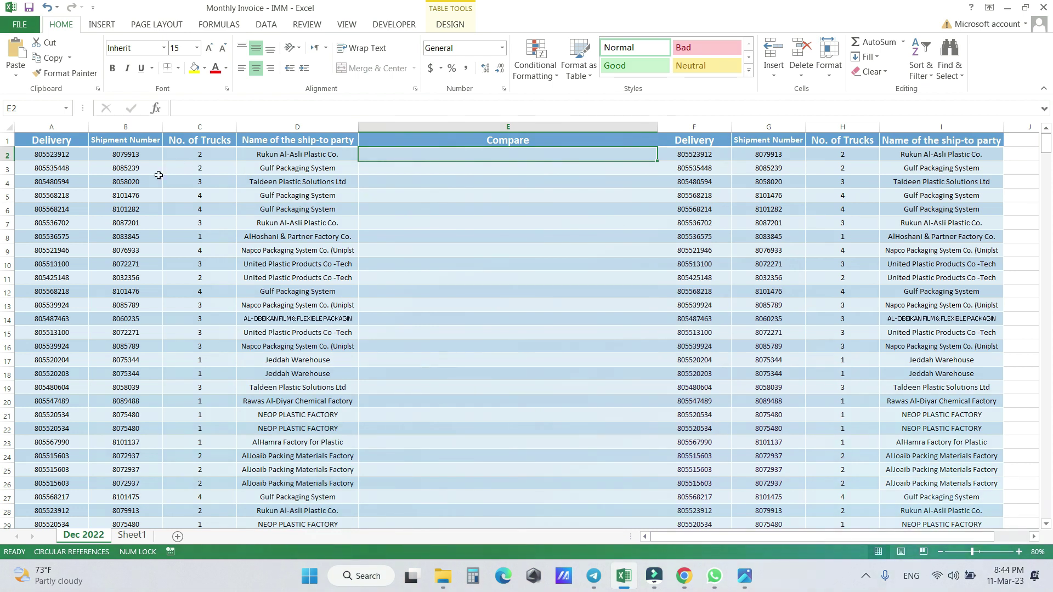
- Enter =A2-F2 in E2 and compare A2 and F2 against its 0 result
text(=)
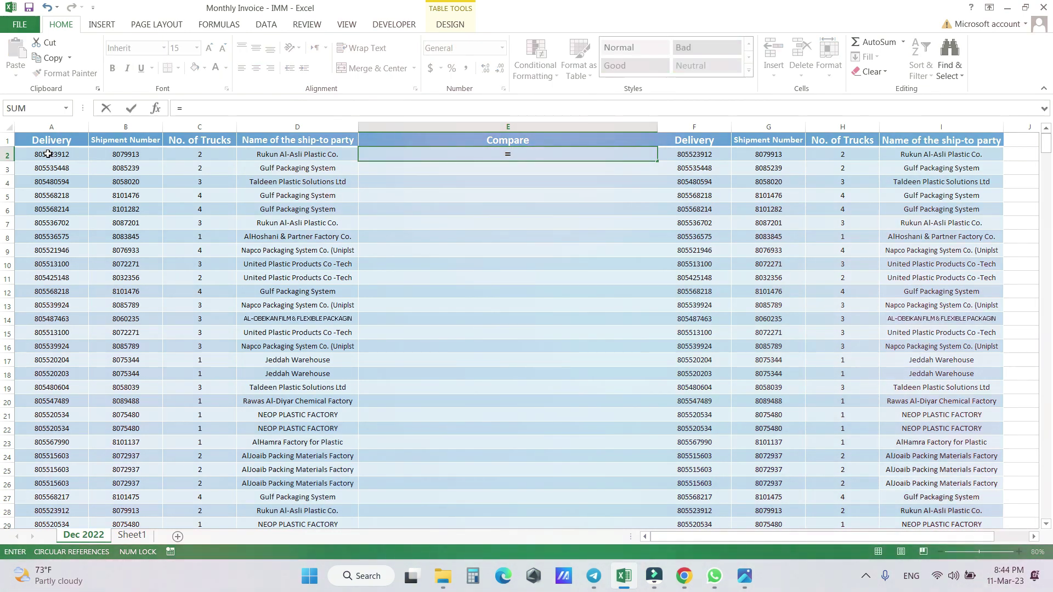
text(a2)
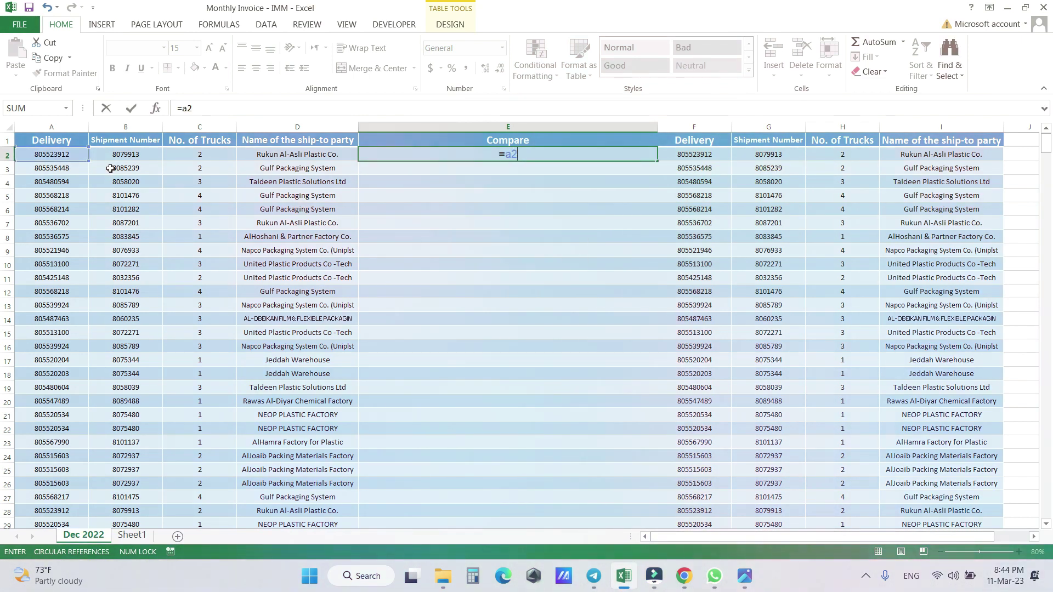
text(-)
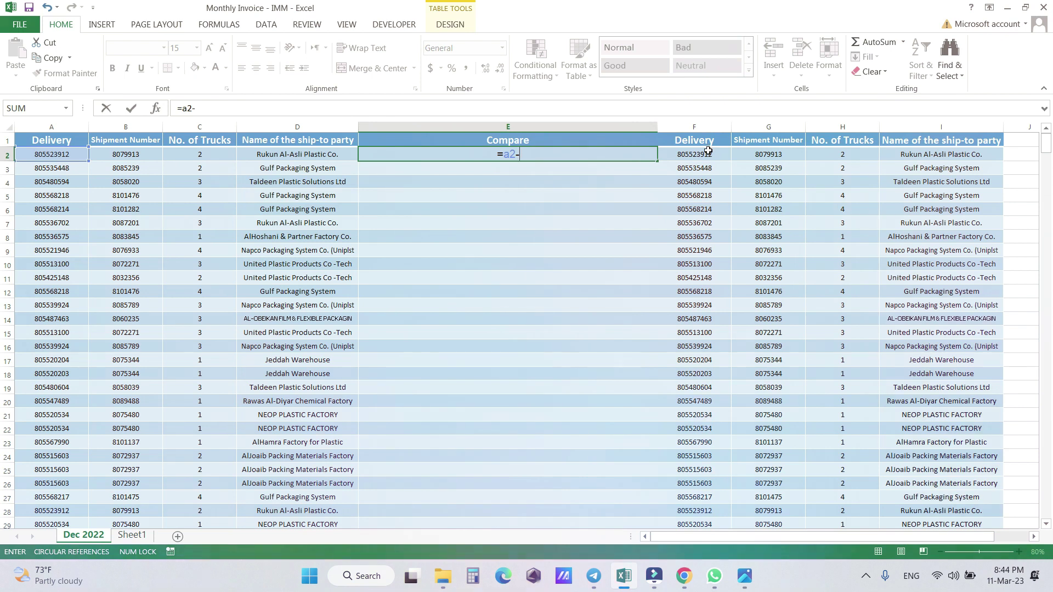
text(f2)
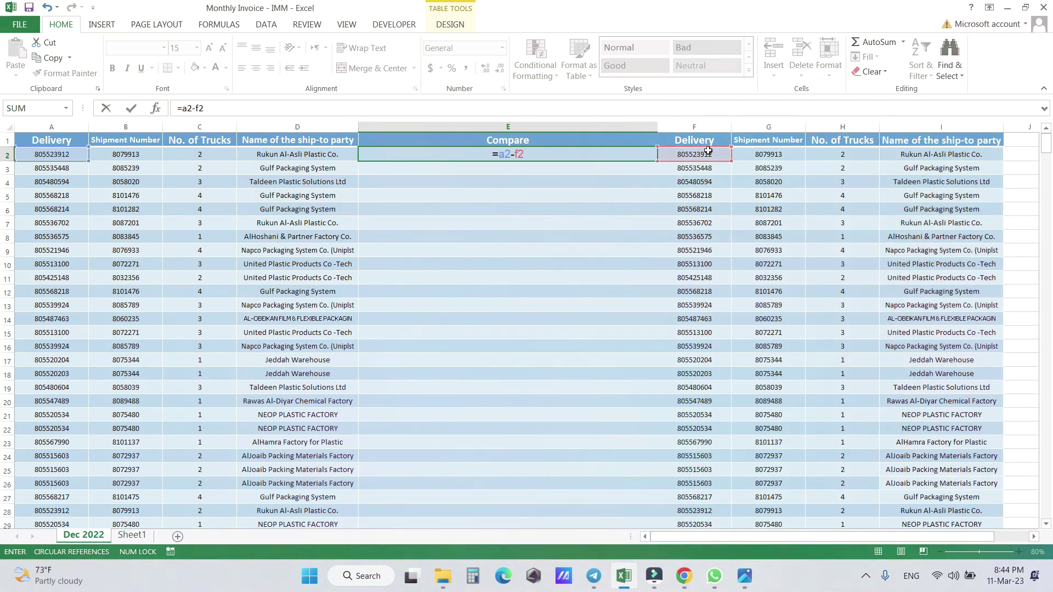
key(Return)
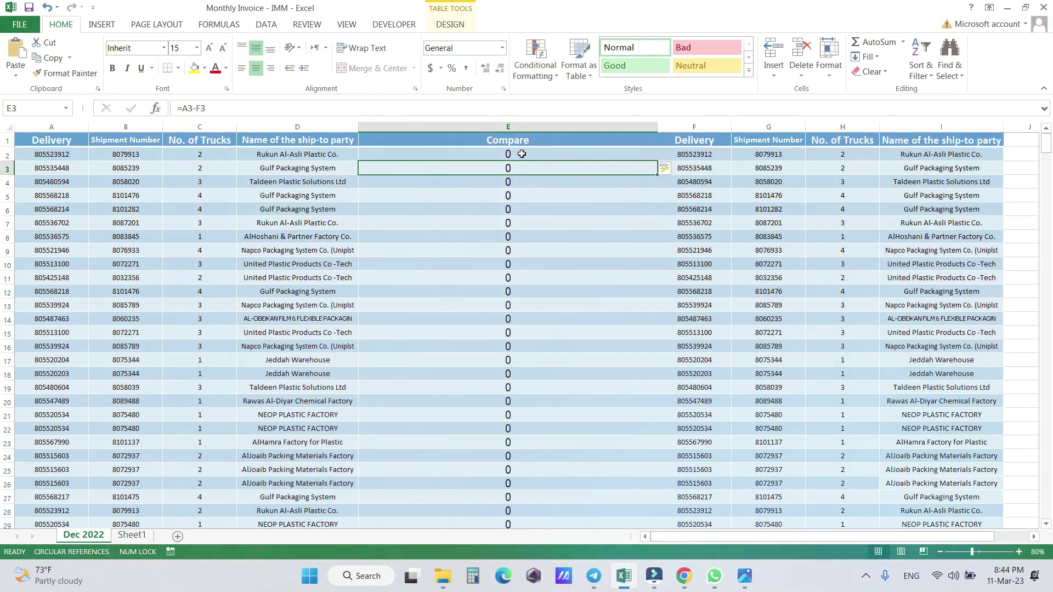
click(44, 155)
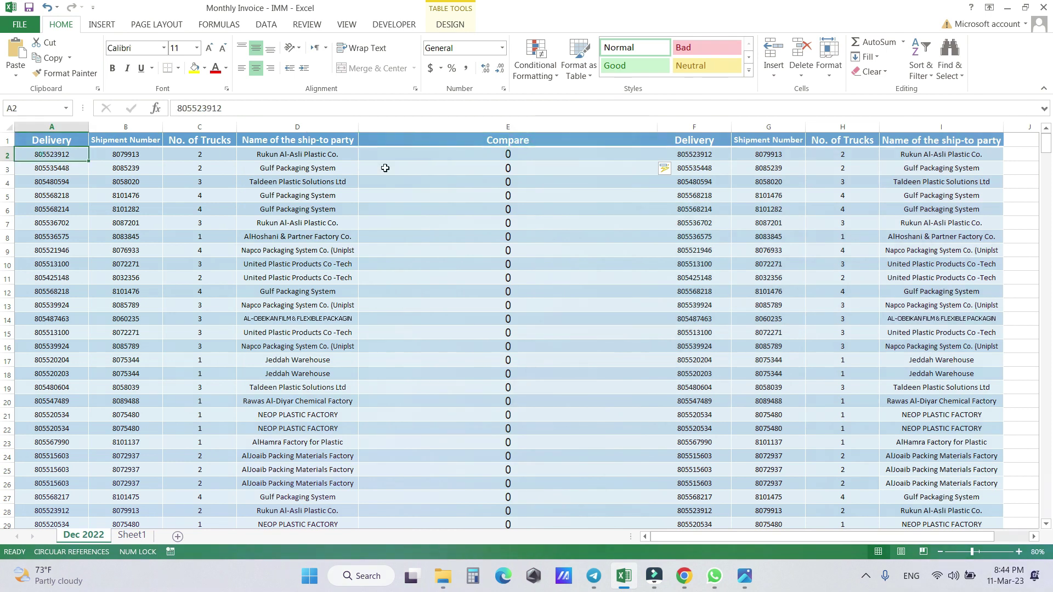
click(707, 157)
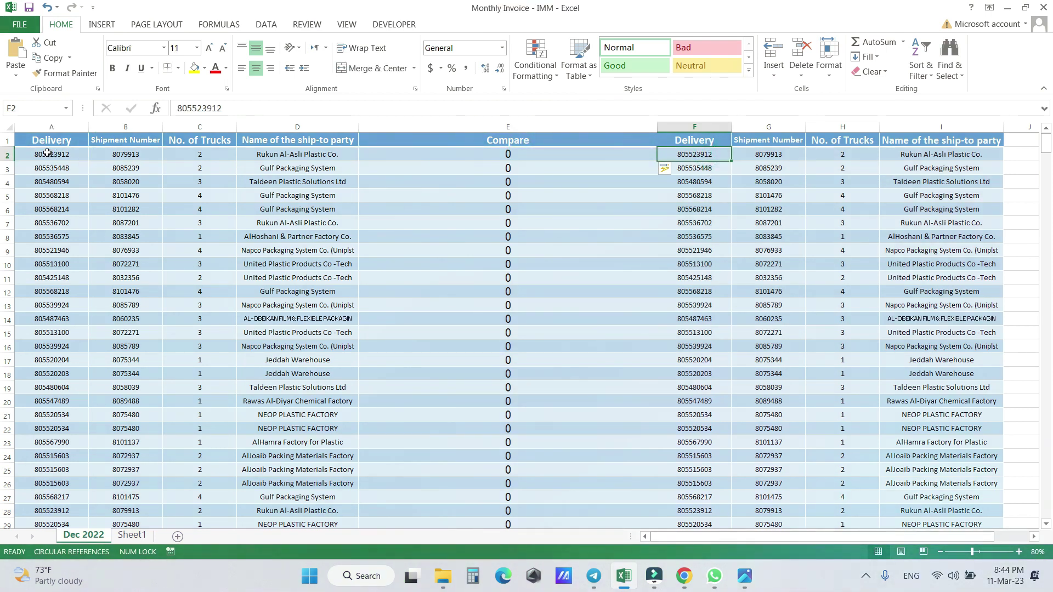
click(471, 156)
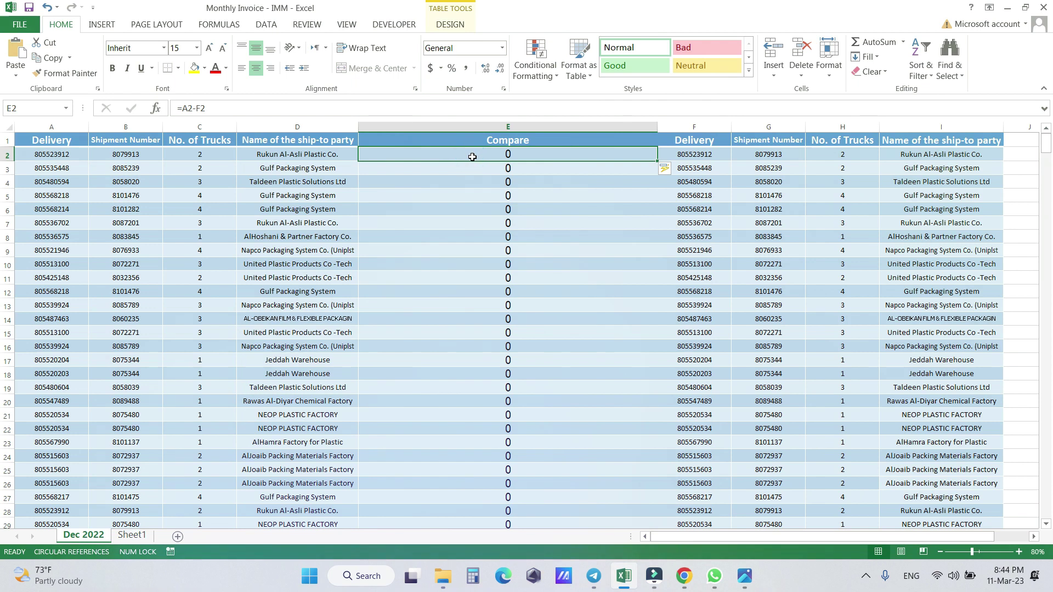
- Scroll through the delivery tables and select a shipment number in column B
scroll(472, 157, down, 5)
scroll(473, 158, up, 5)
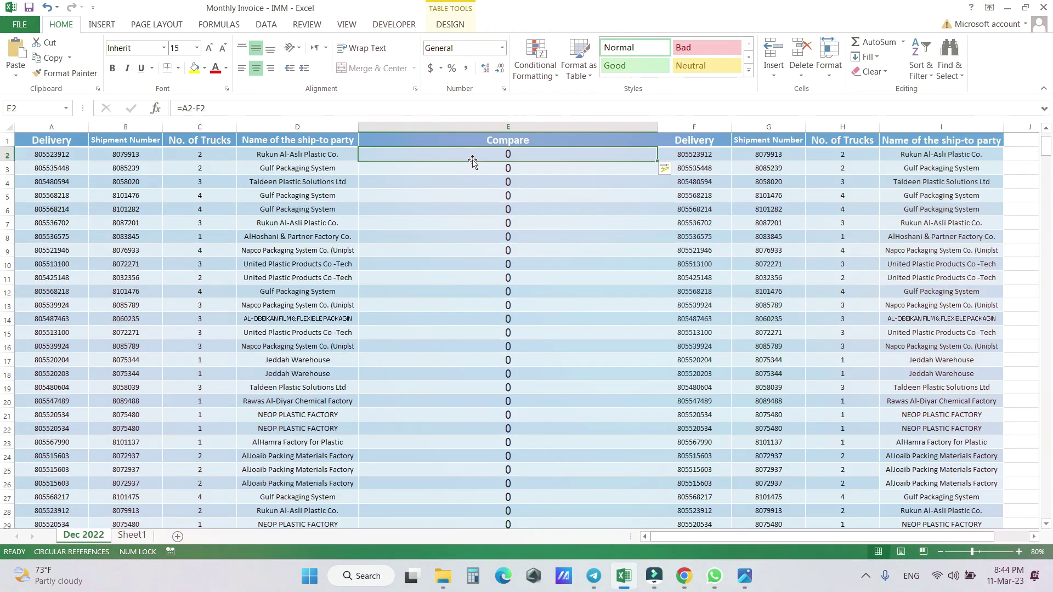
scroll(526, 253, down, 2)
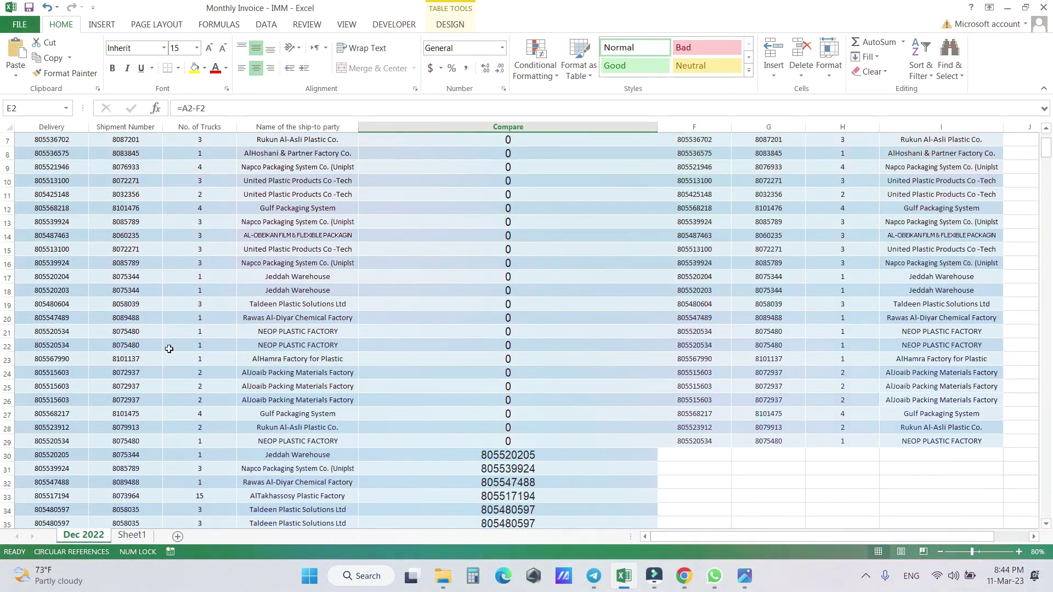
click(127, 331)
scroll(71, 328, up, 1)
scroll(79, 306, up, 1)
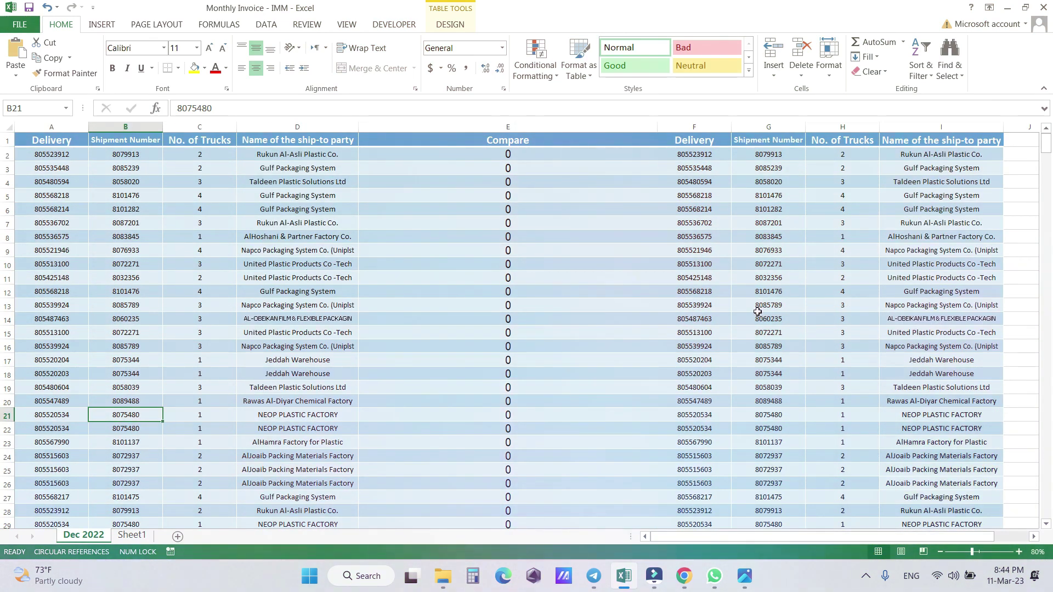
scroll(758, 312, down, 3)
scroll(495, 427, up, 3)
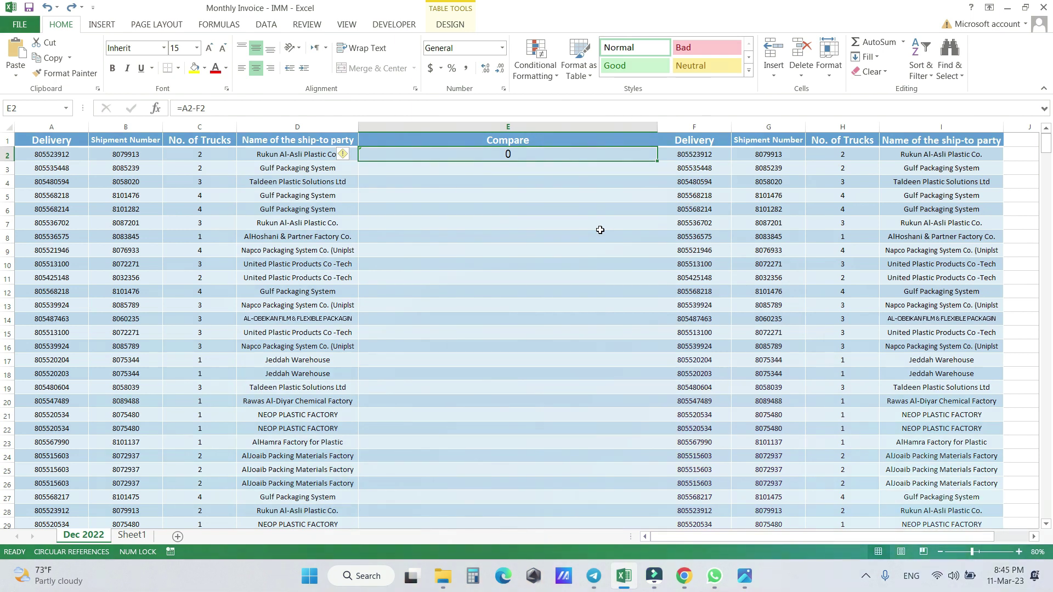
- Replace E2's subtraction with the start of =IF(ISERROR(VLOOKUP(
key(Delete)
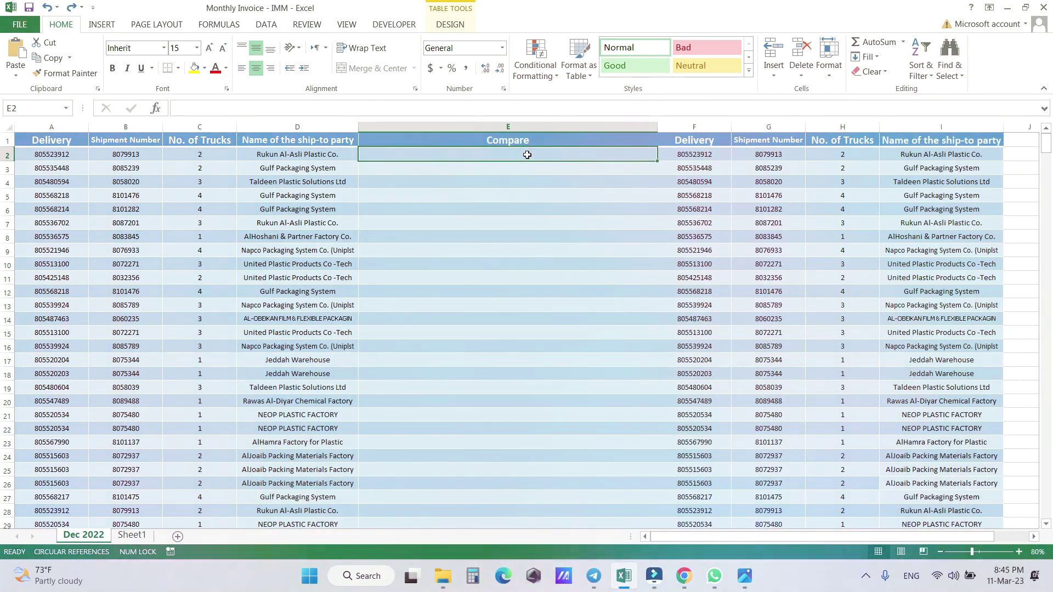
text(=)
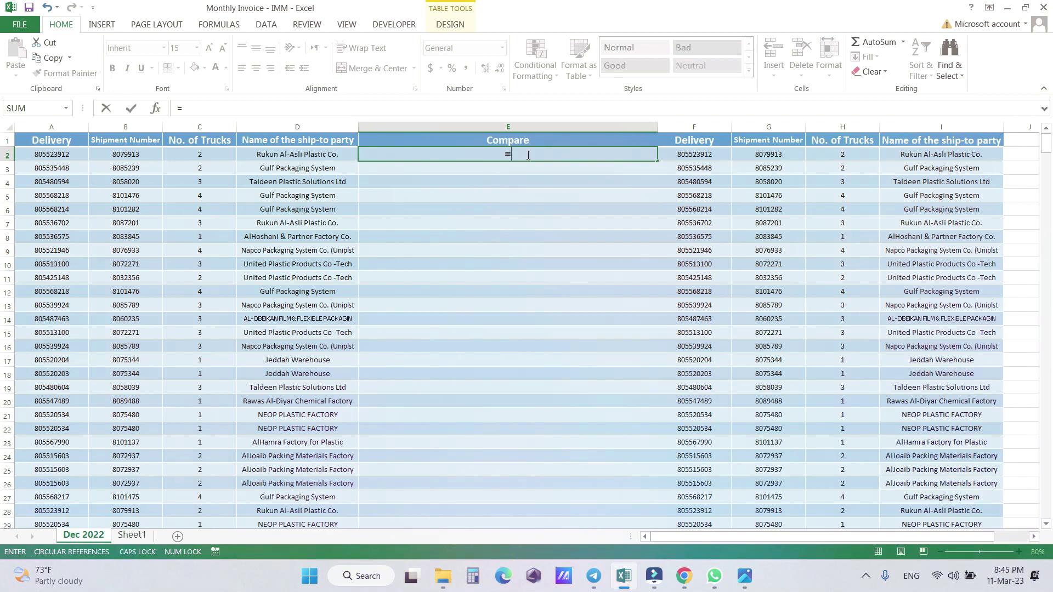
text(IF)
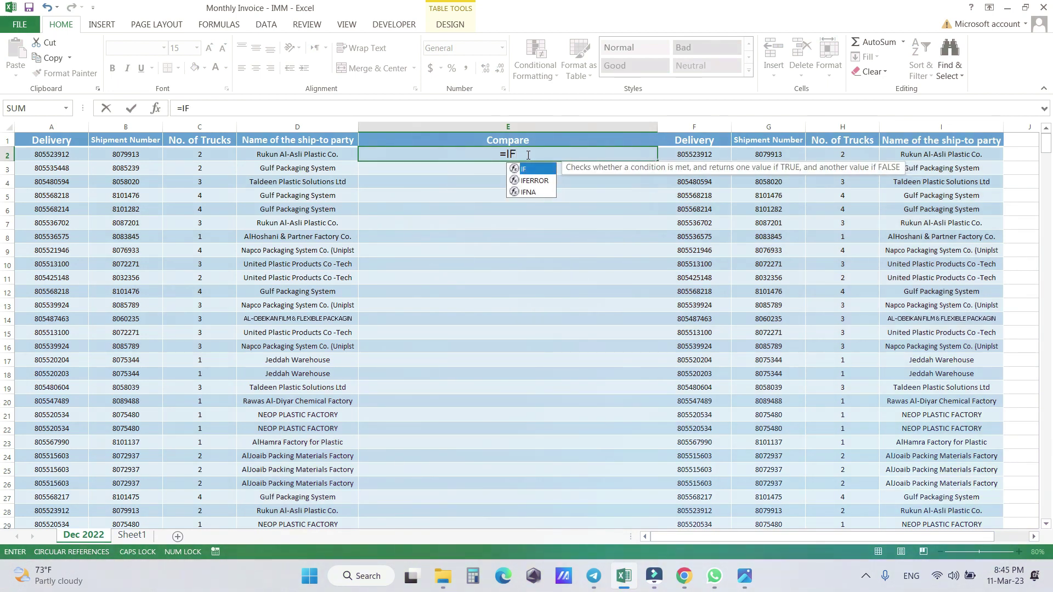
text(()
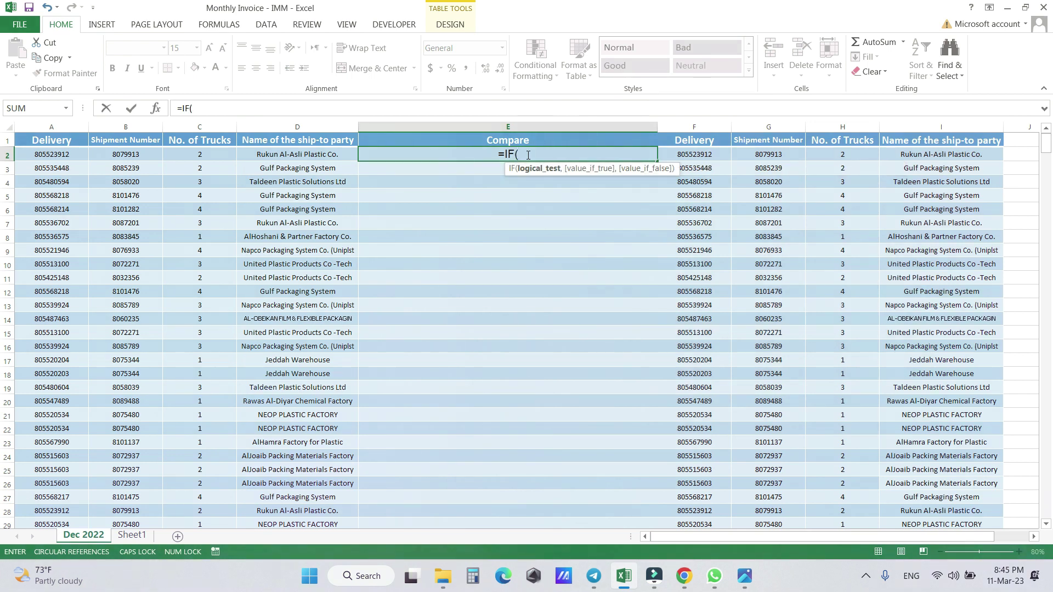
text(IS)
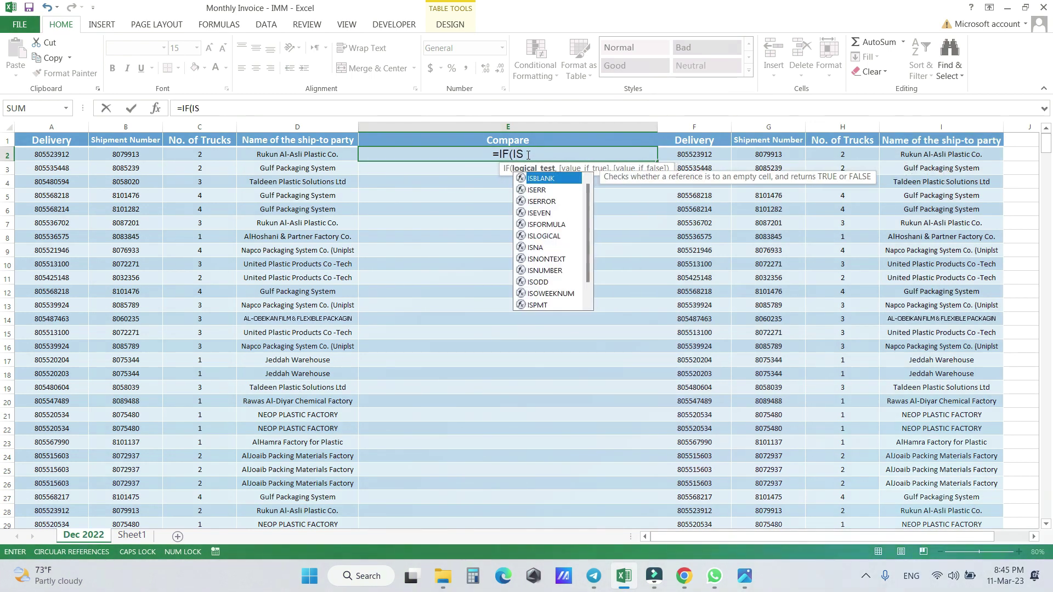
text(ER)
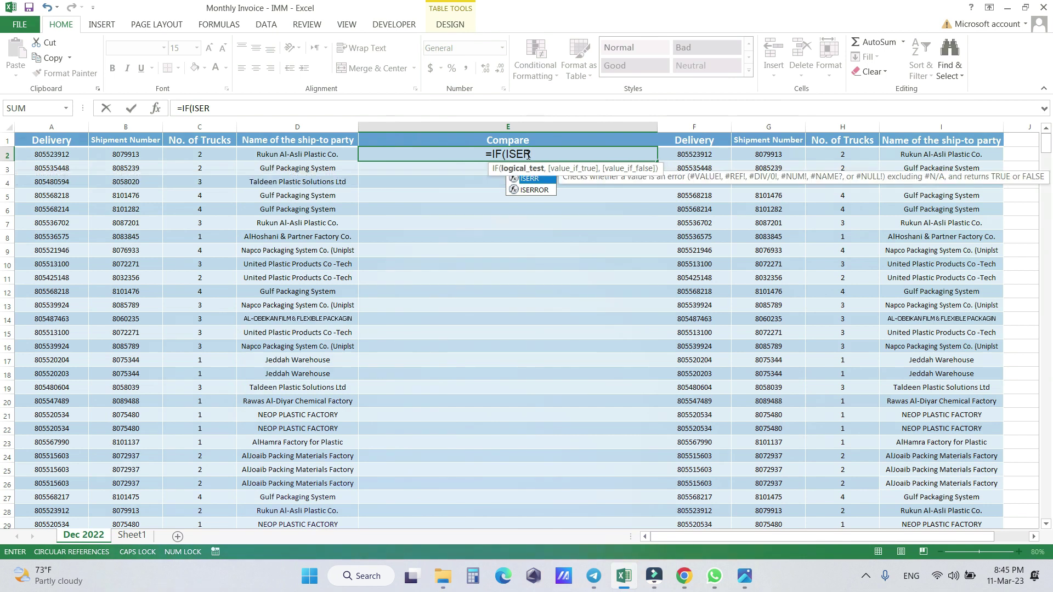
text(ROR)
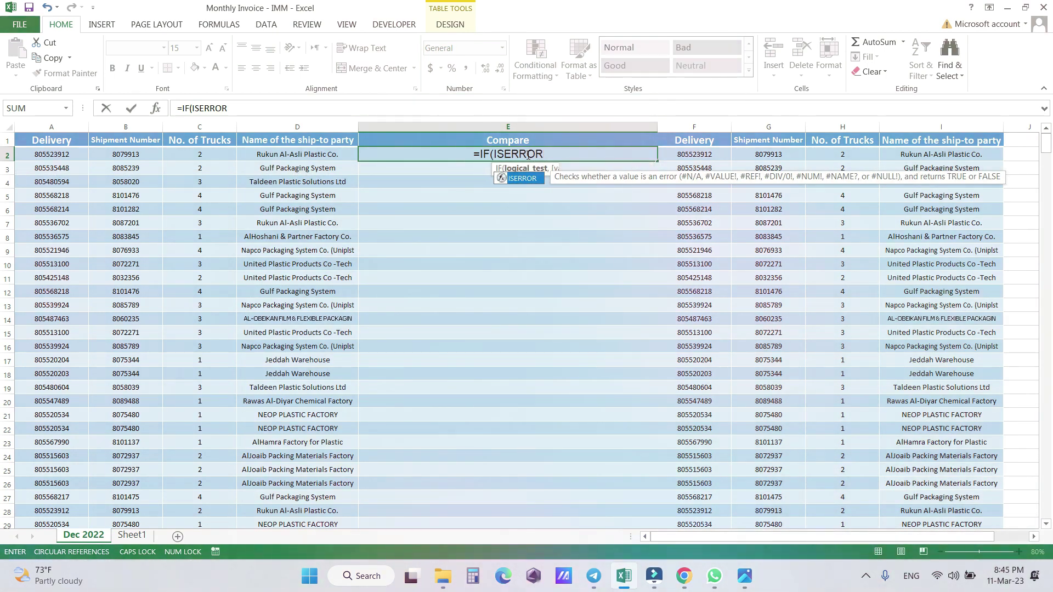
text(()
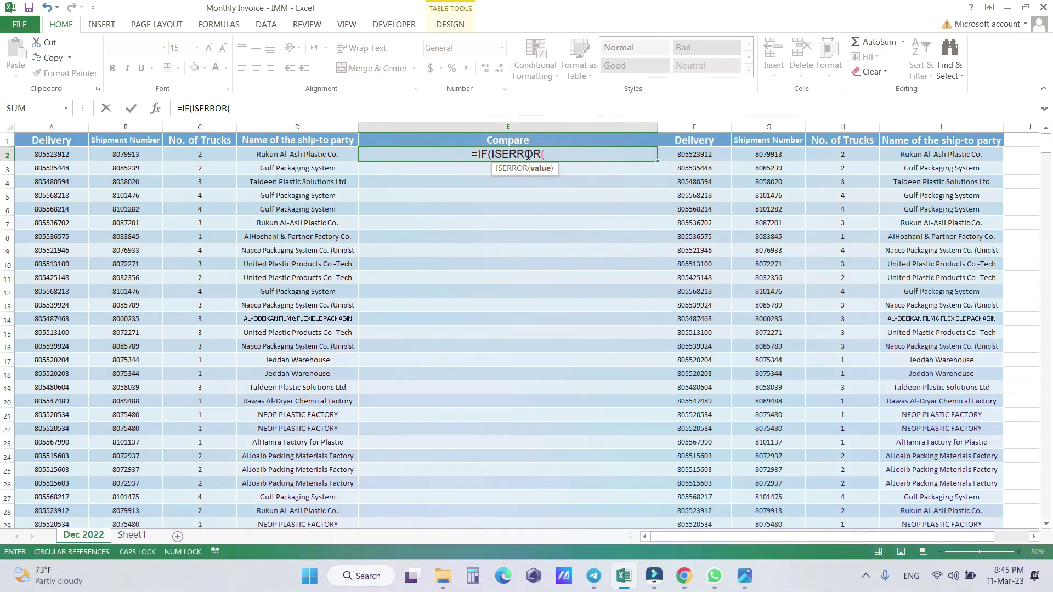
text(V)
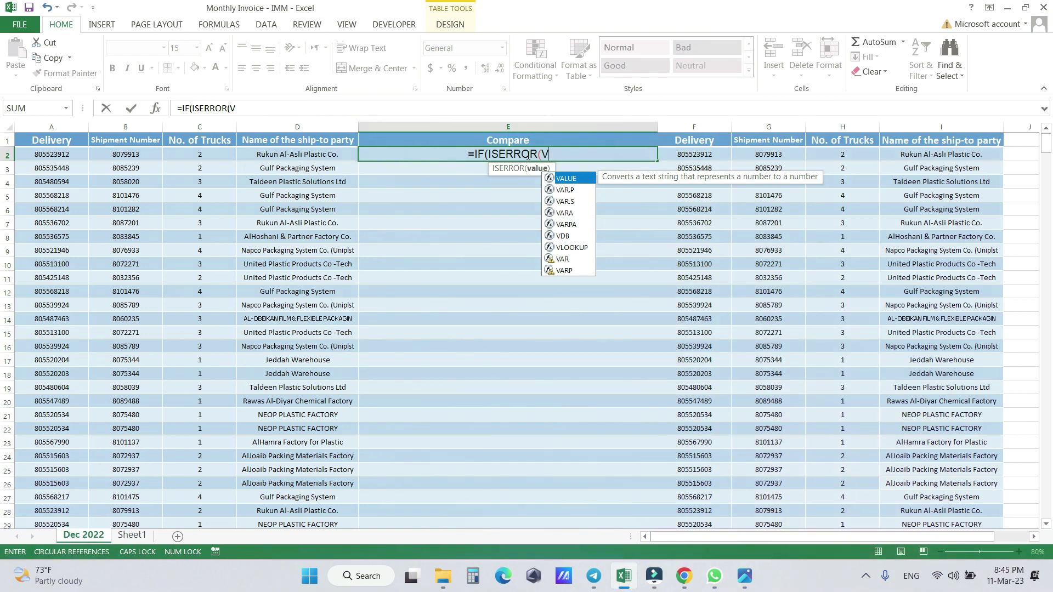
text(LOO)
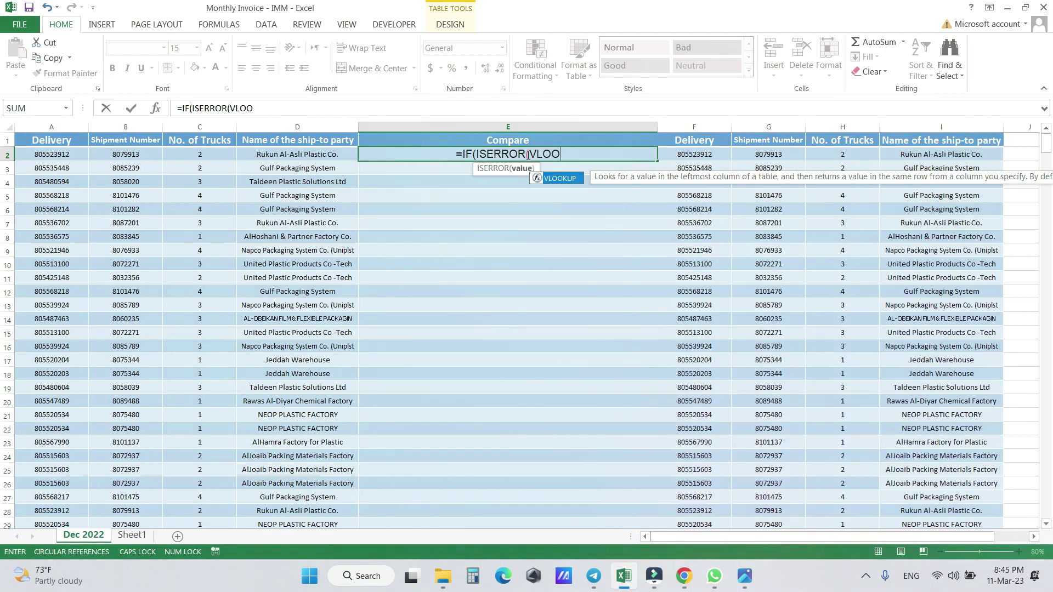
text(KUP)
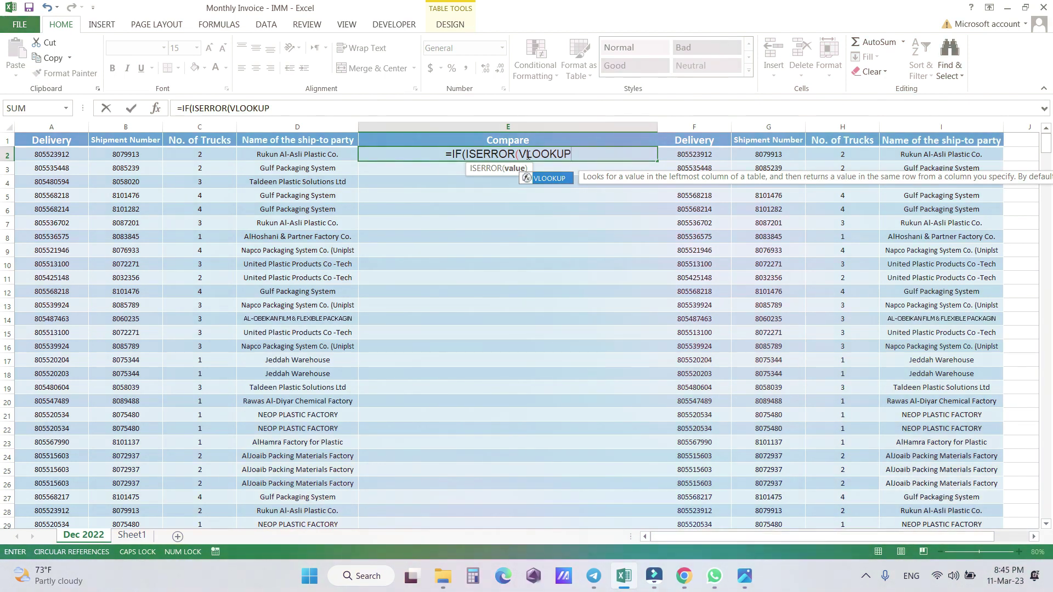
text(()
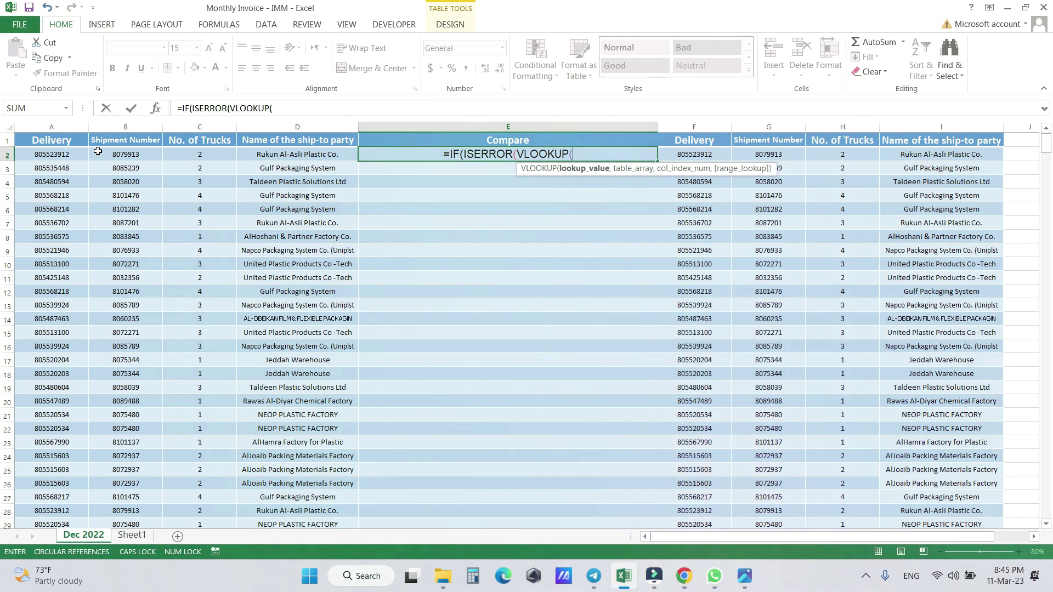
- Add lookup value A2 and the locked range $F$2:$F$29 to E2's VLOOKUP
text(A2)
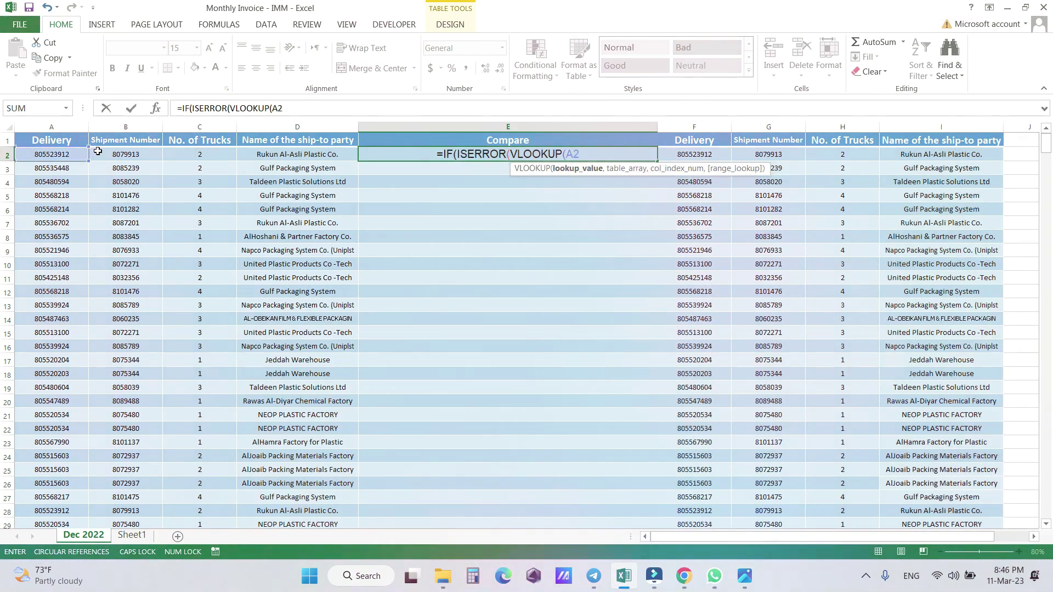
text(,)
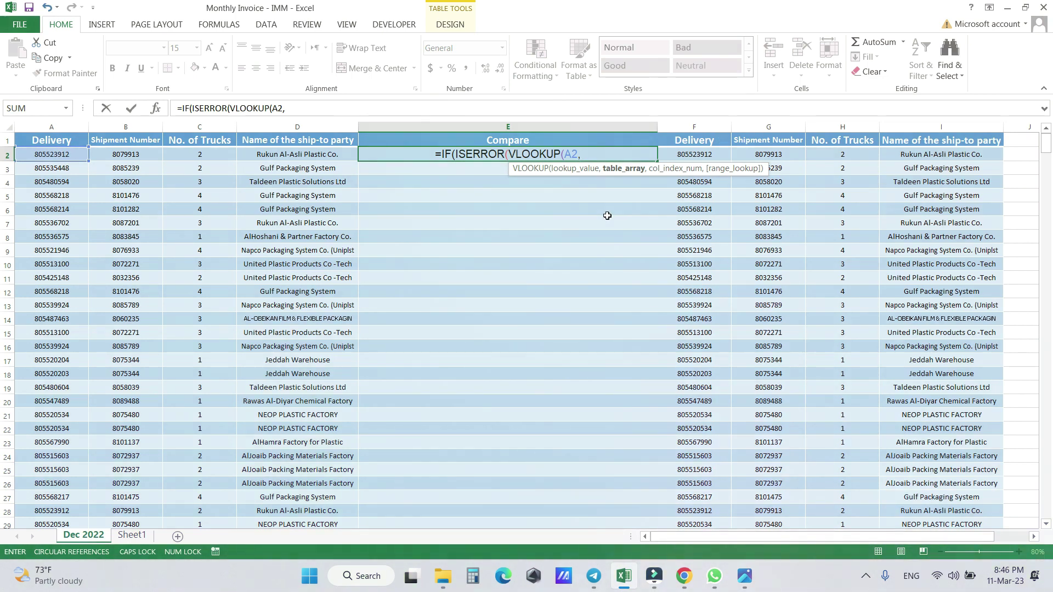
text($F)
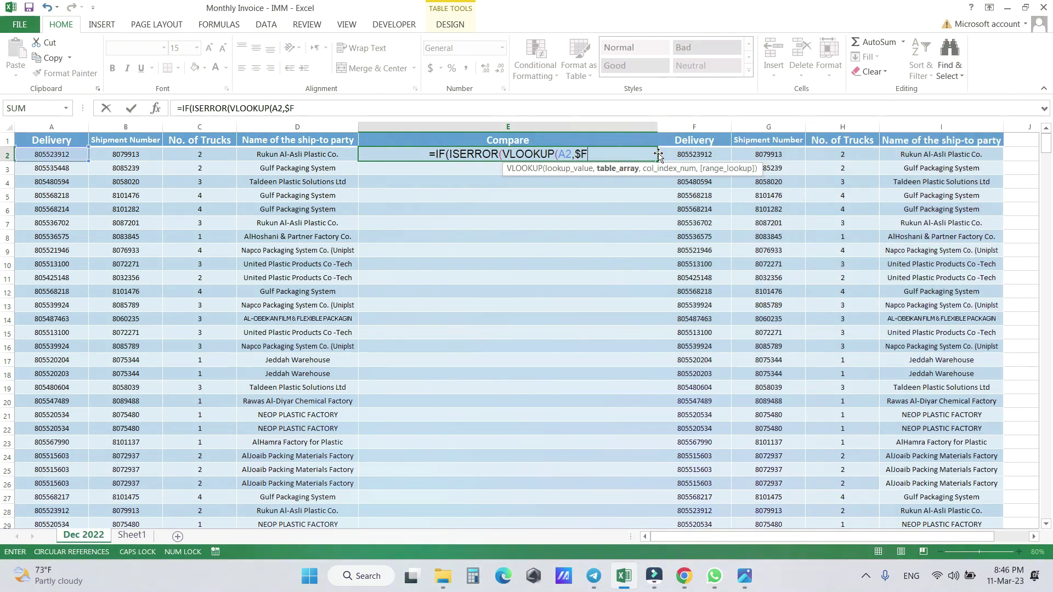
text($2)
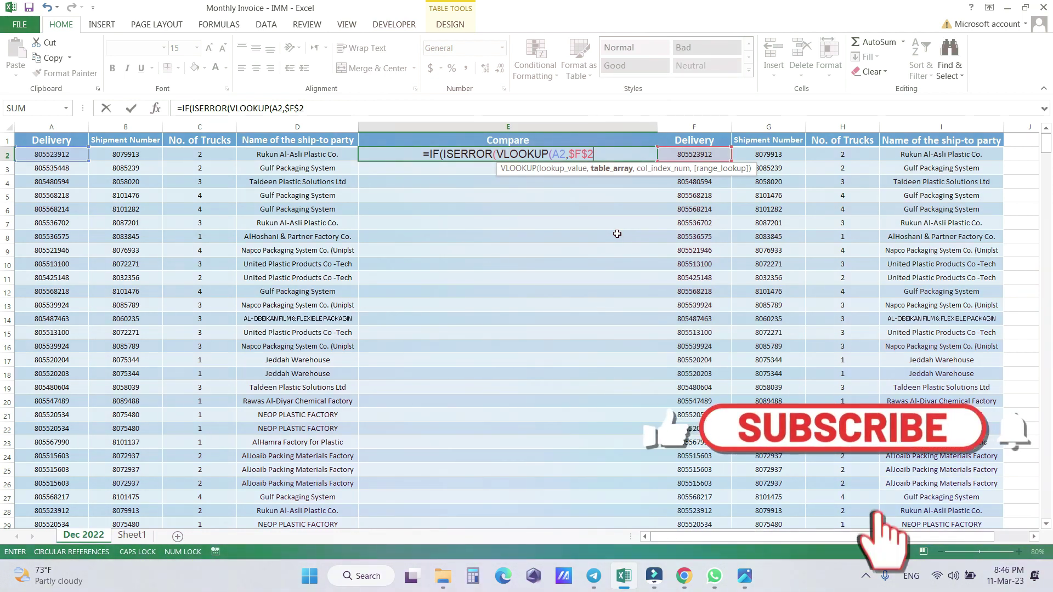
text(:)
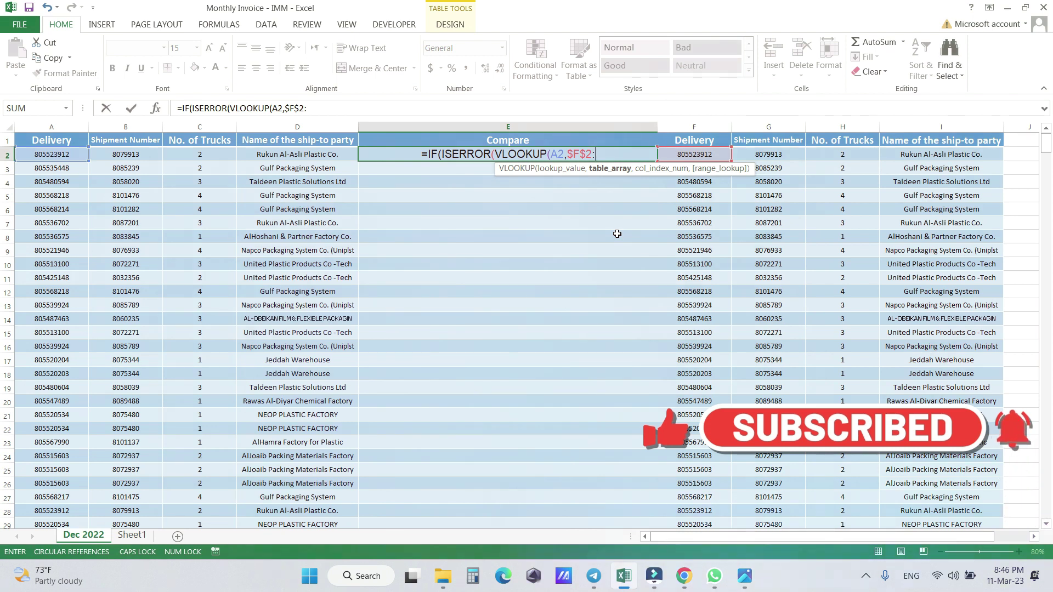
text($)
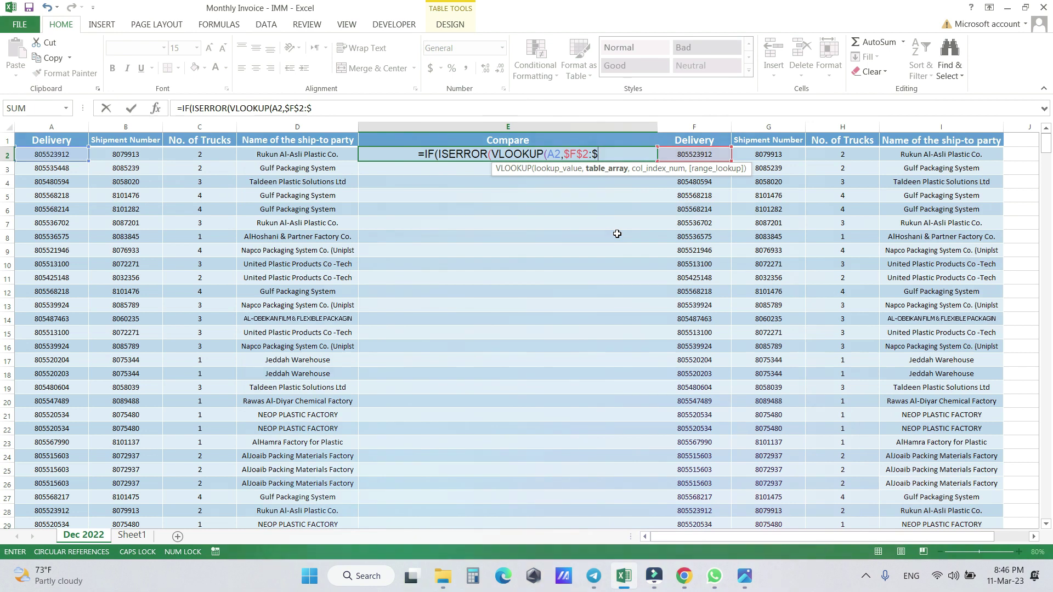
text(F)
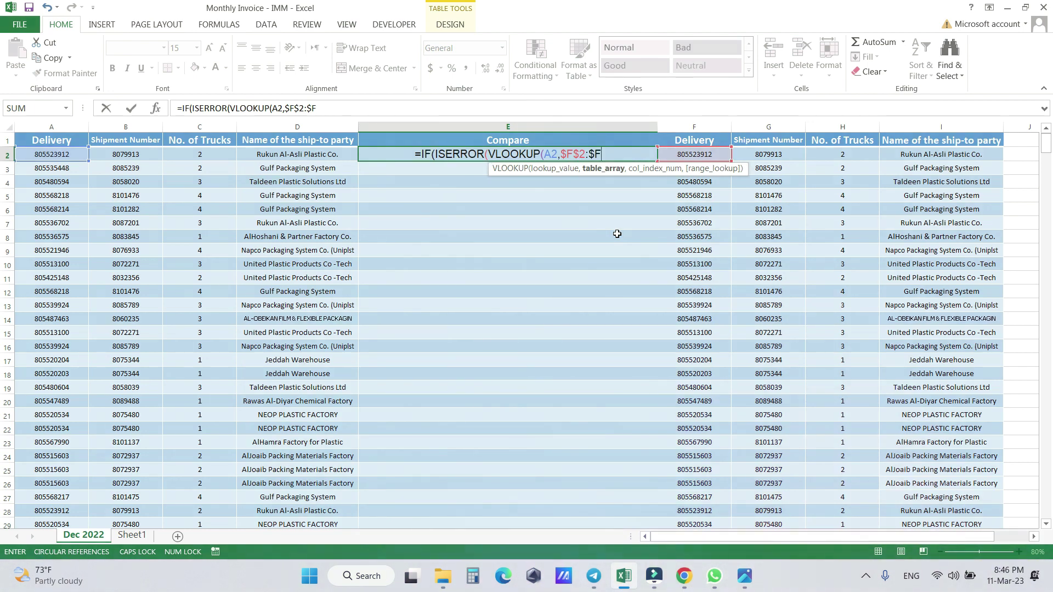
text($)
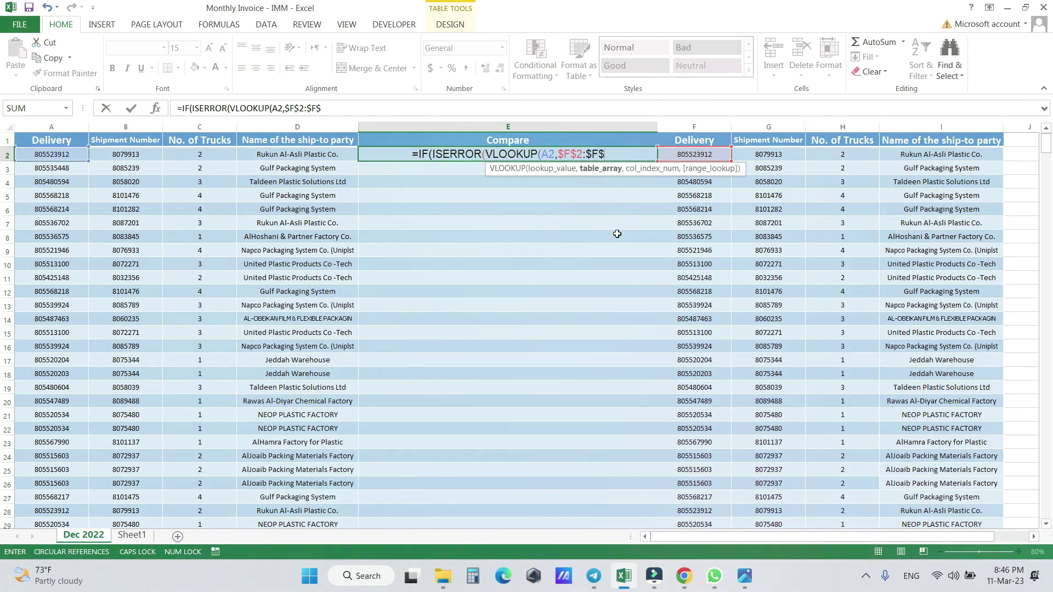
scroll(617, 234, down, 3)
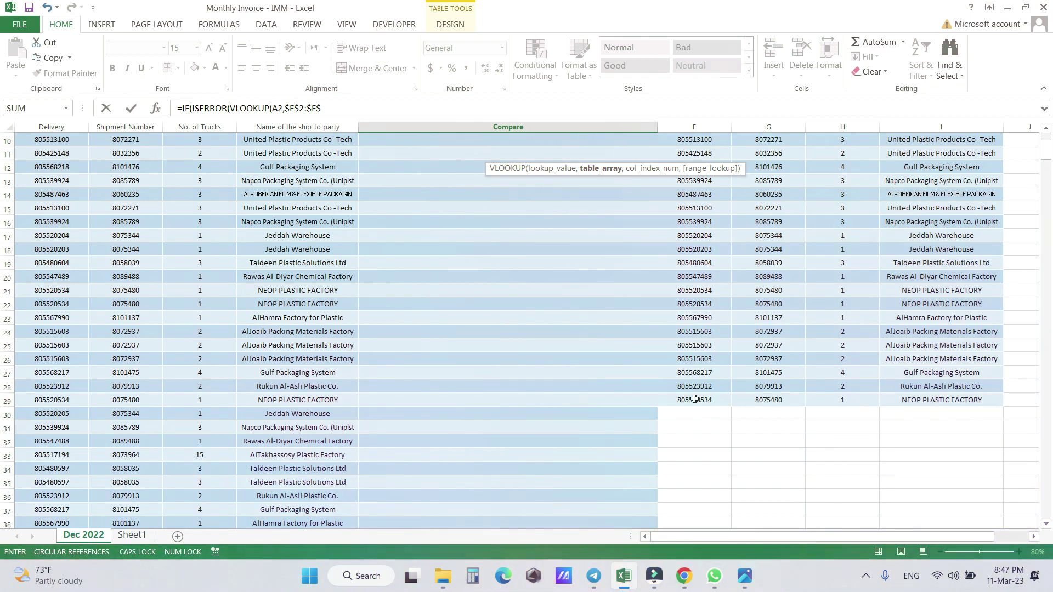
scroll(694, 399, up, 3)
text(29)
scroll(694, 399, down, 2)
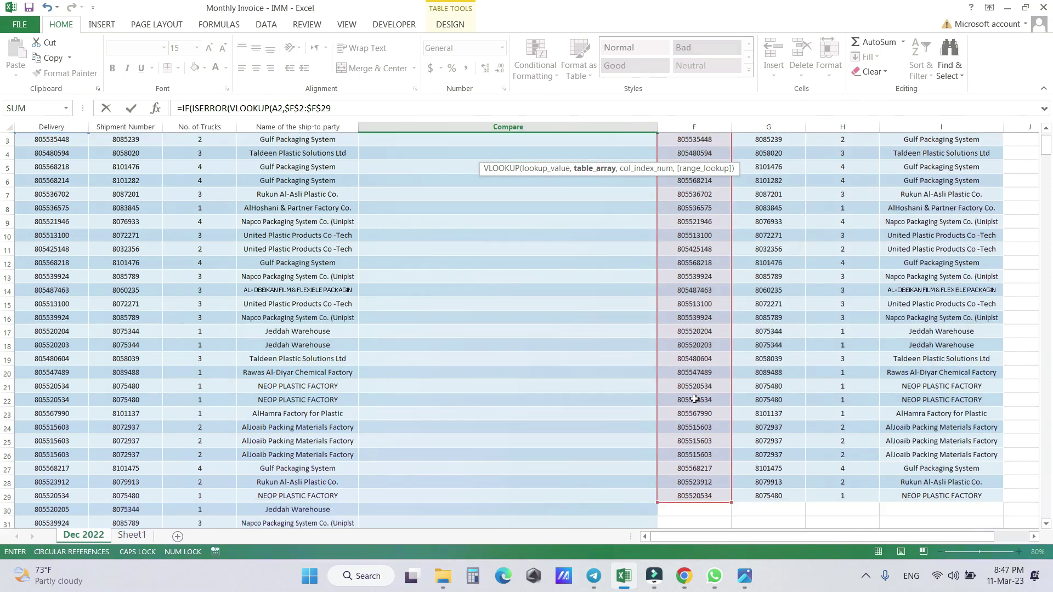
scroll(694, 399, down, 2)
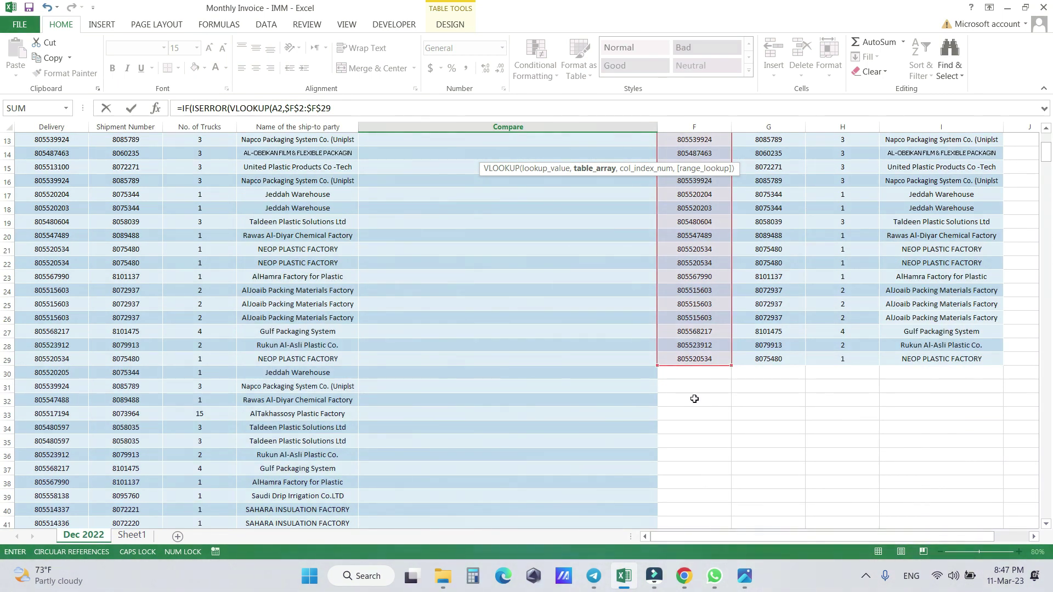
scroll(694, 399, up, 2)
scroll(694, 400, up, 2)
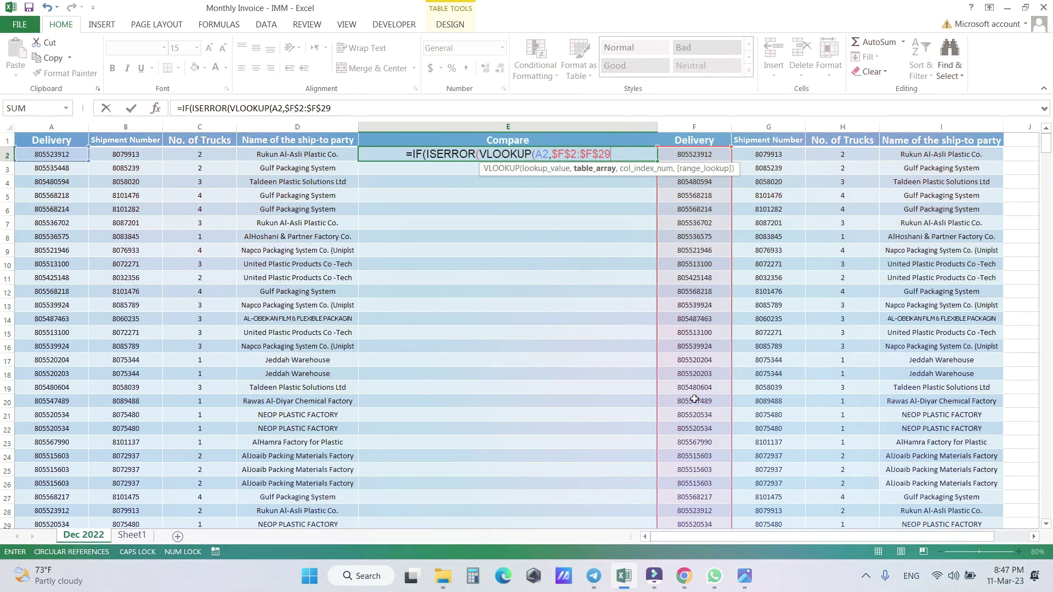
text(,)
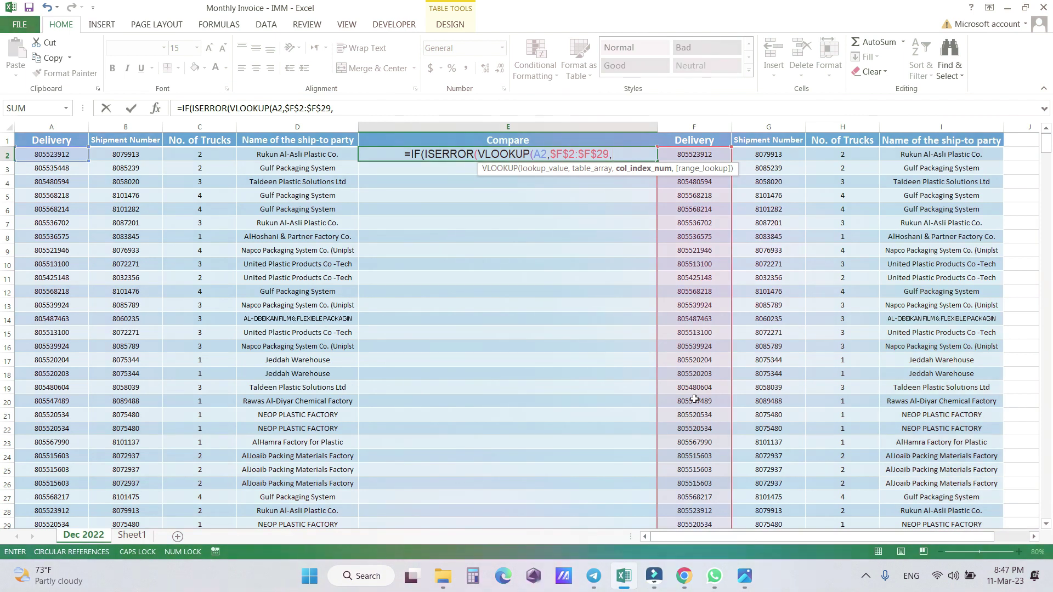
- Add column index 1 and exact match 0, then begin the IF's first text value
text(1)
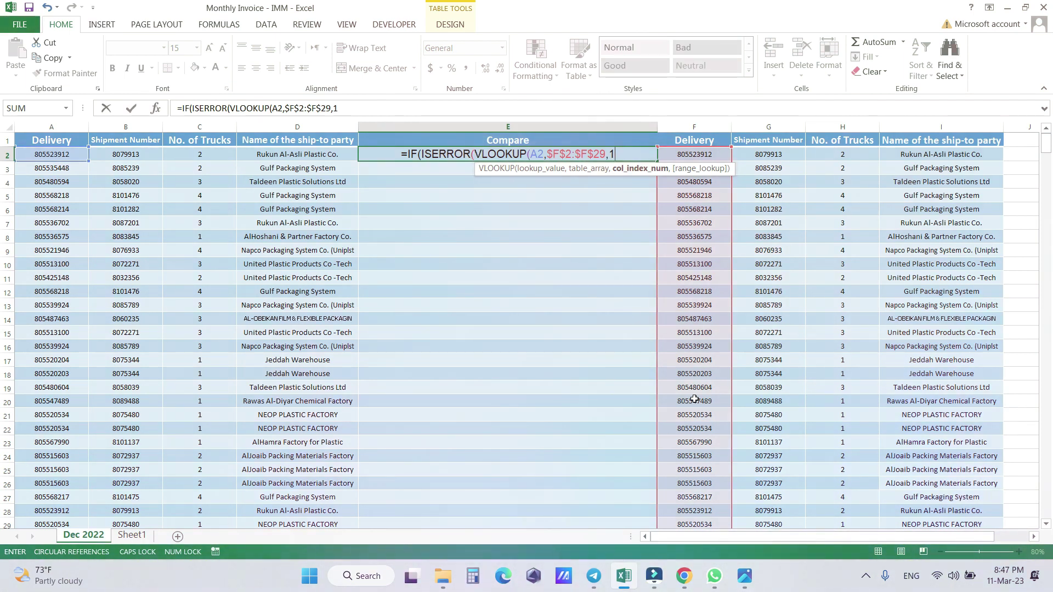
text(,0)
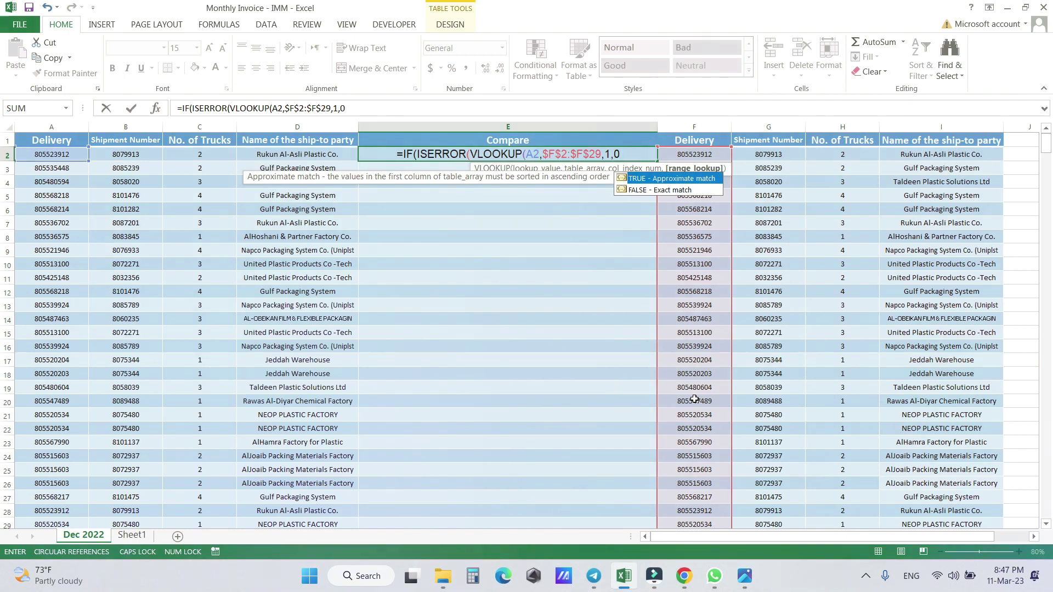
text()))
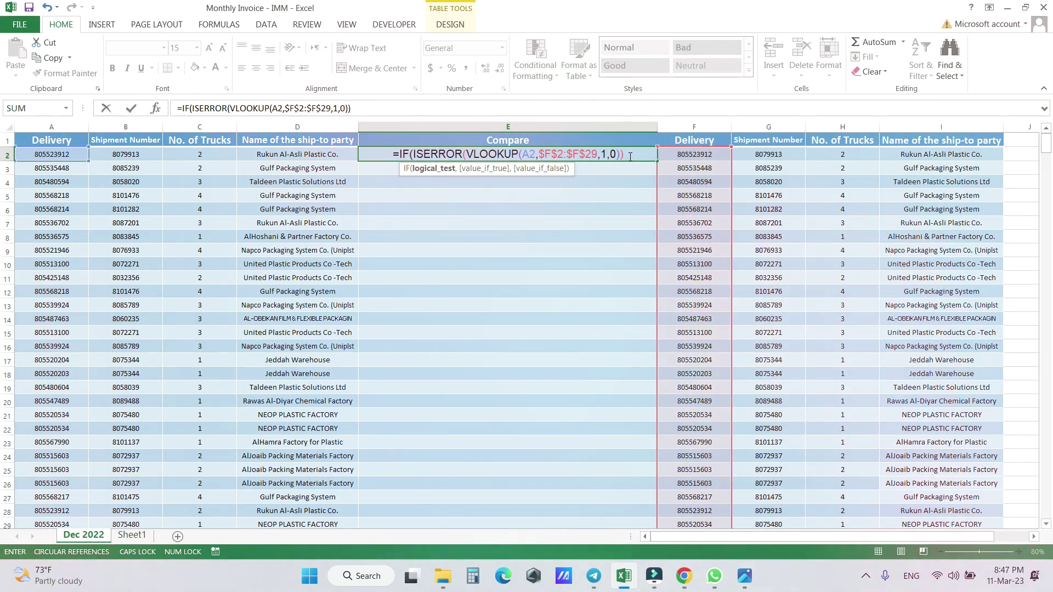
text(,)
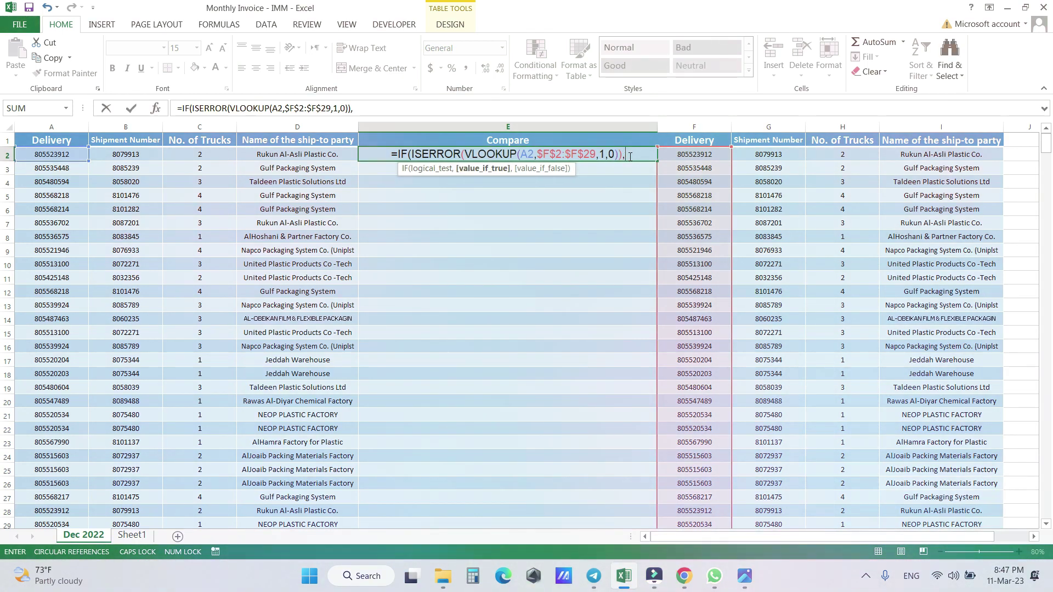
text(")
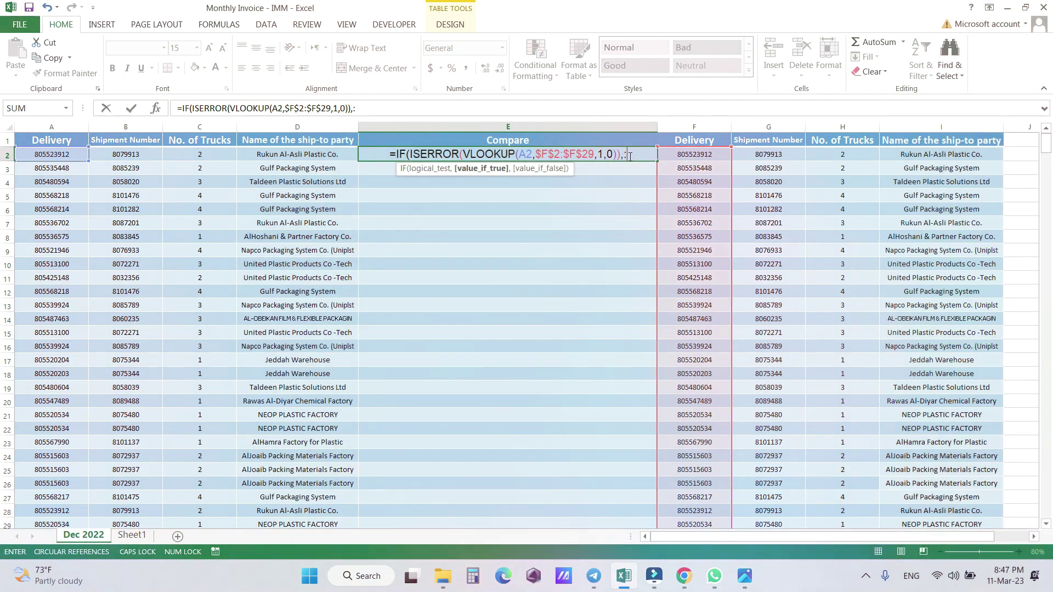
key(BackSpace)
- Complete the E2 formula with the results "MISSING" and "PRESENT"
text(")
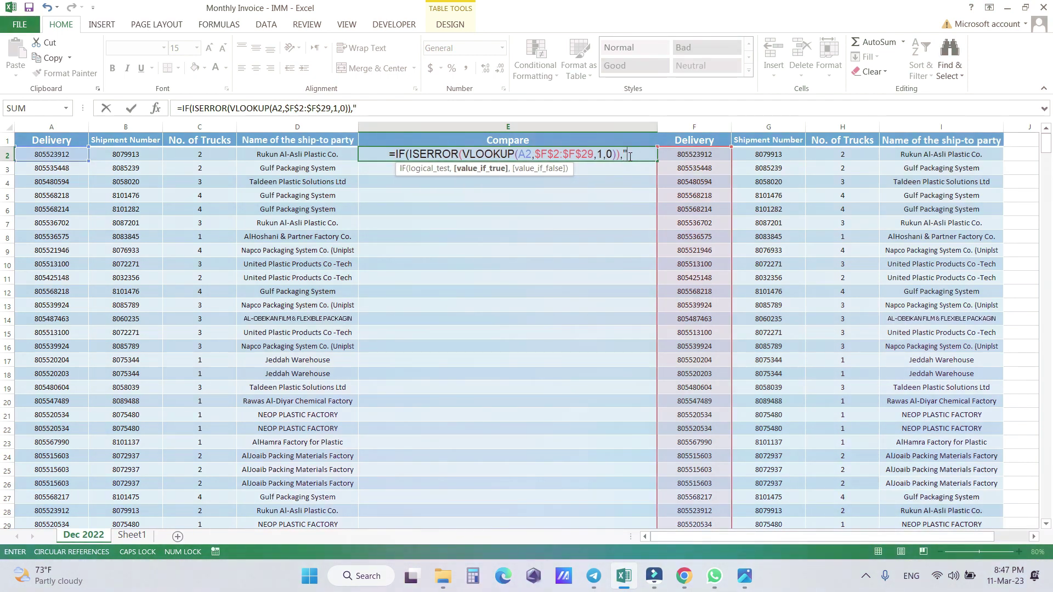
text(MISSING)
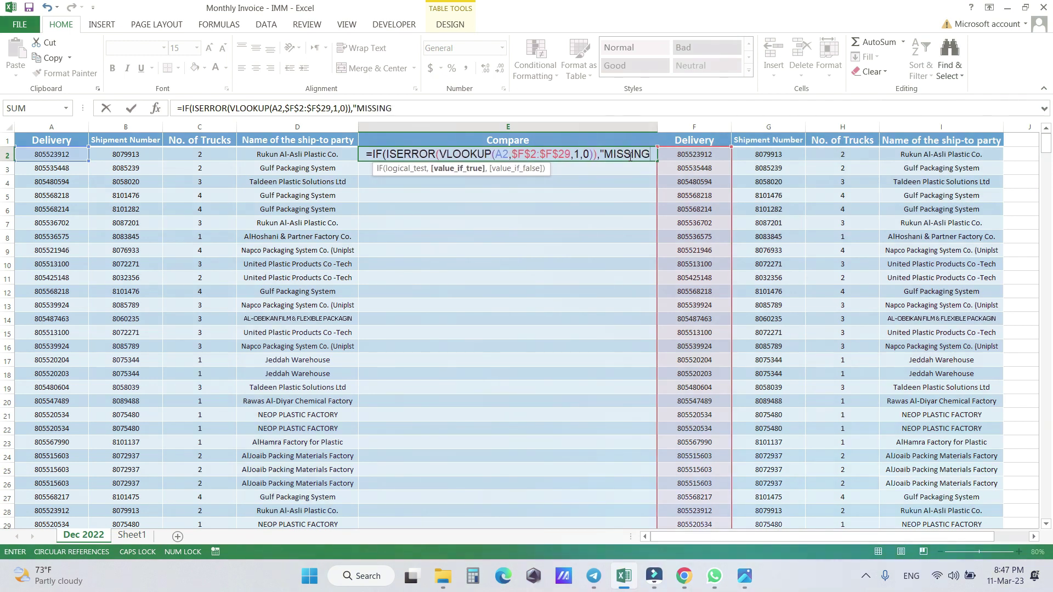
text(")
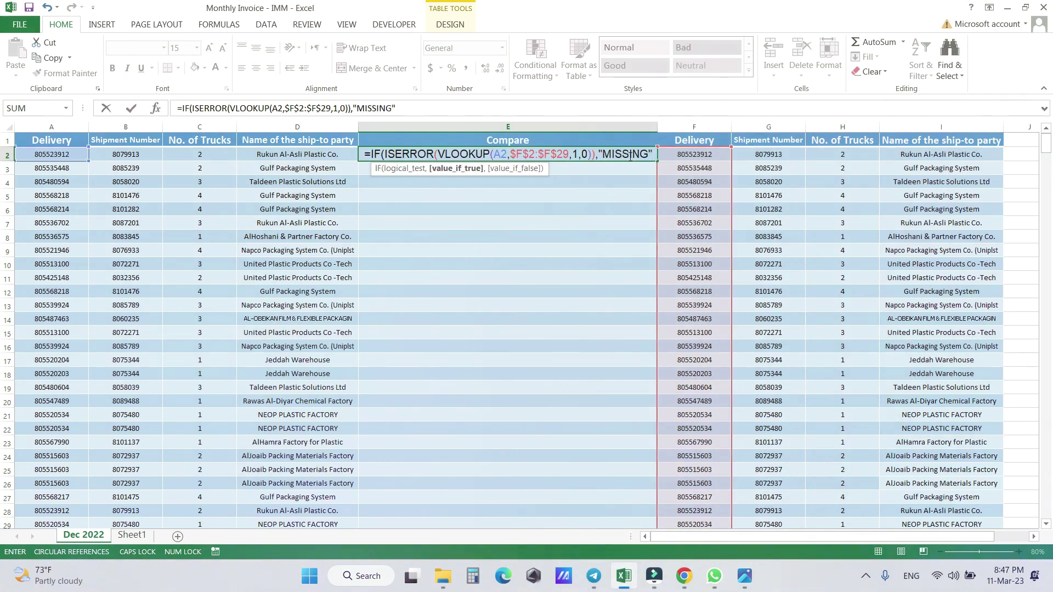
text(,)
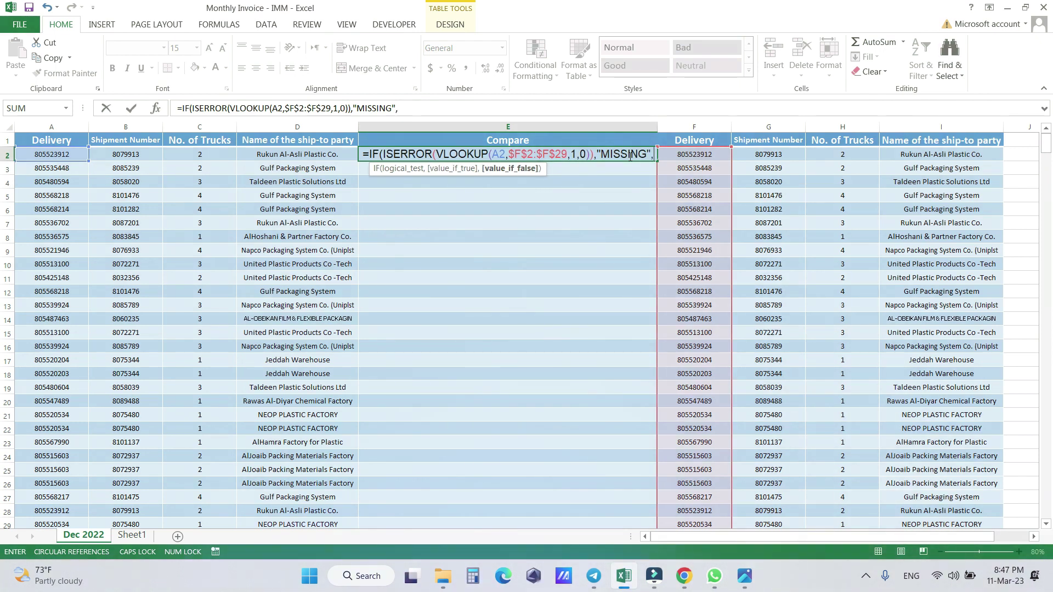
text(")
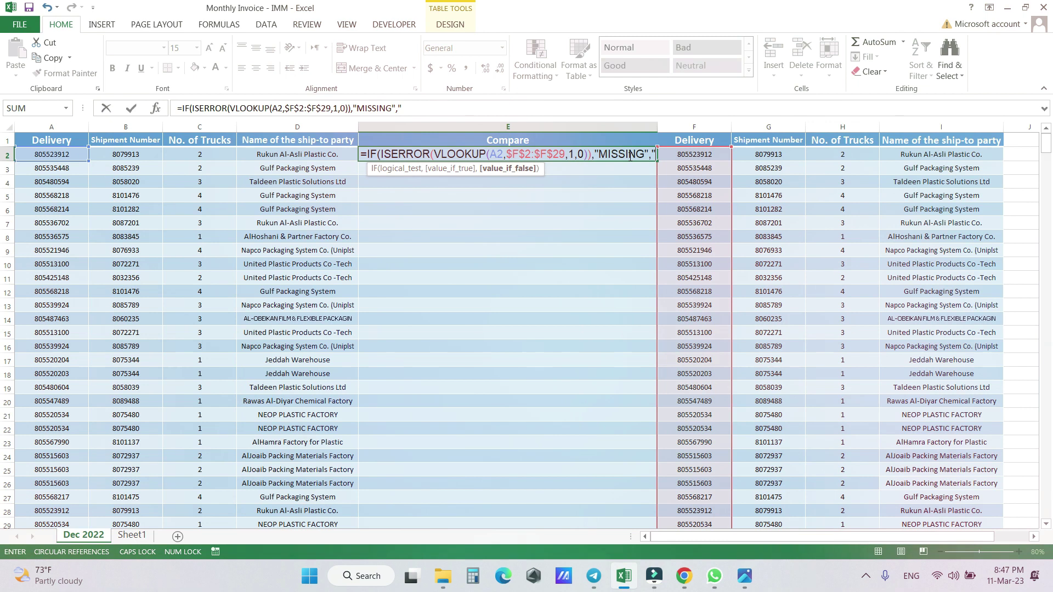
text(PRE)
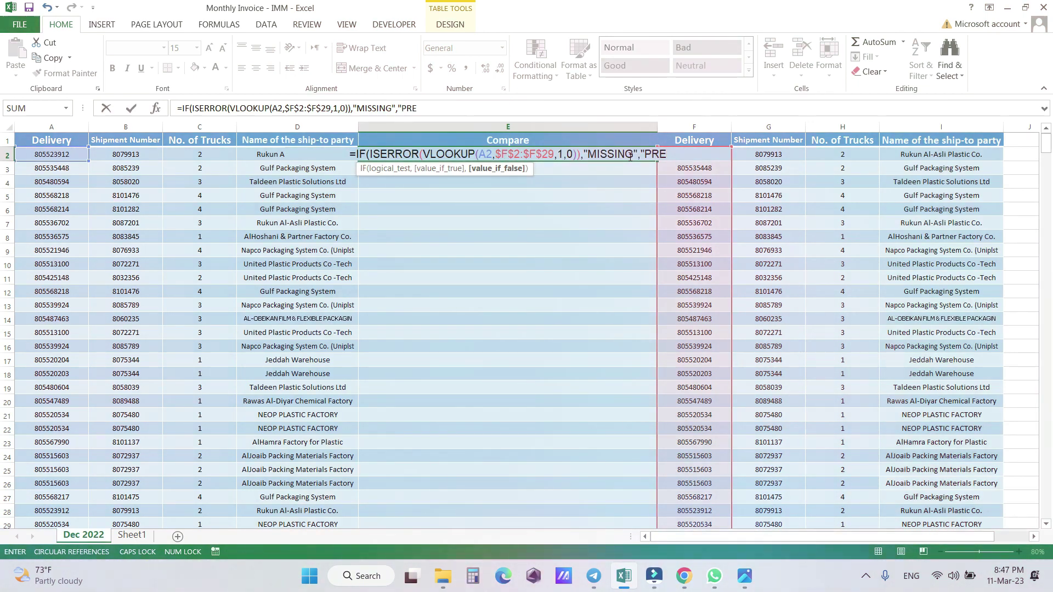
text(SENT")
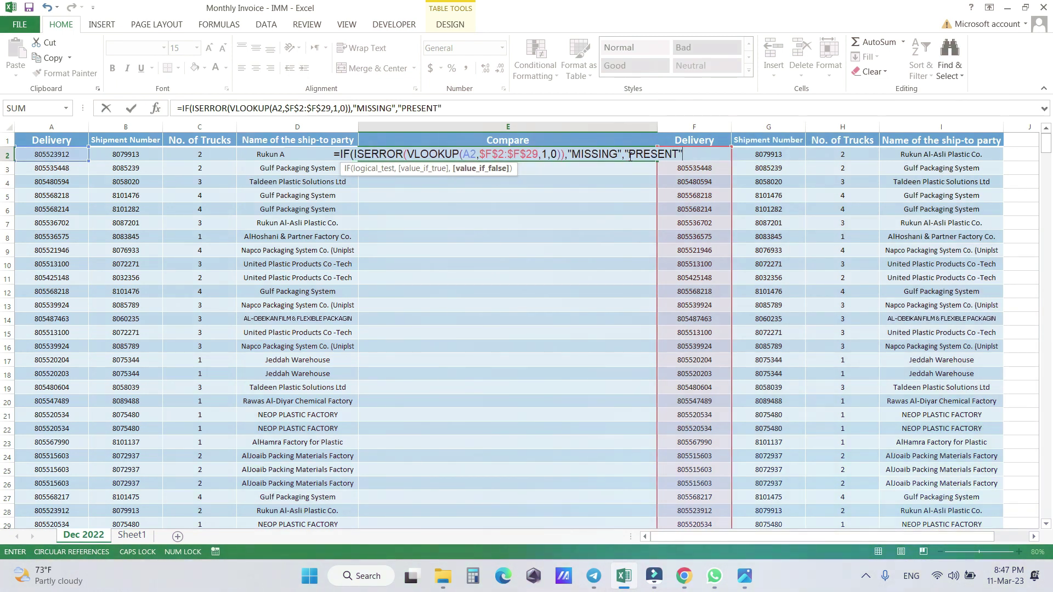
text())
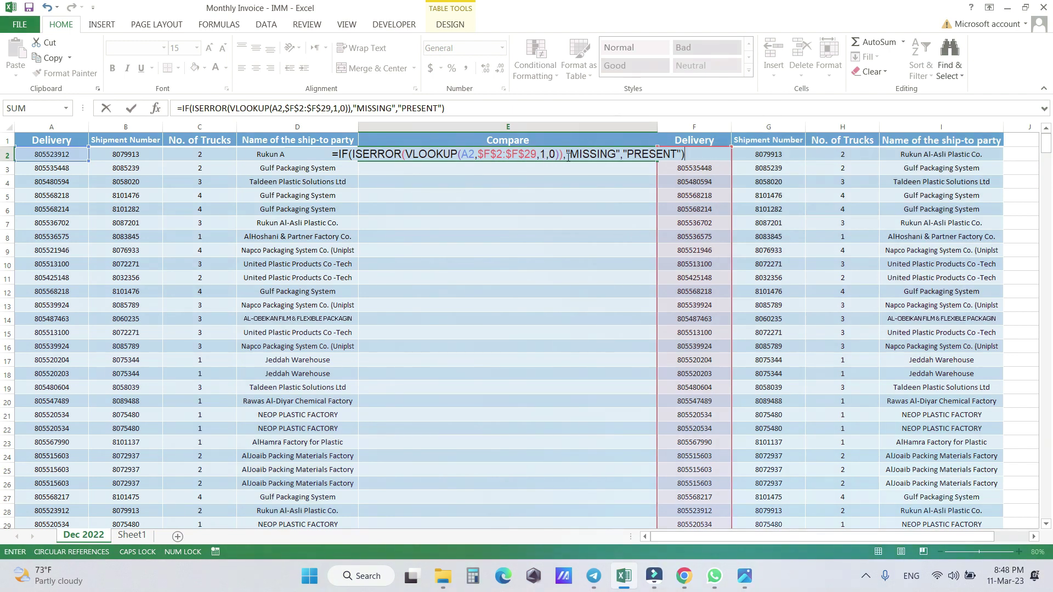
key(Return)
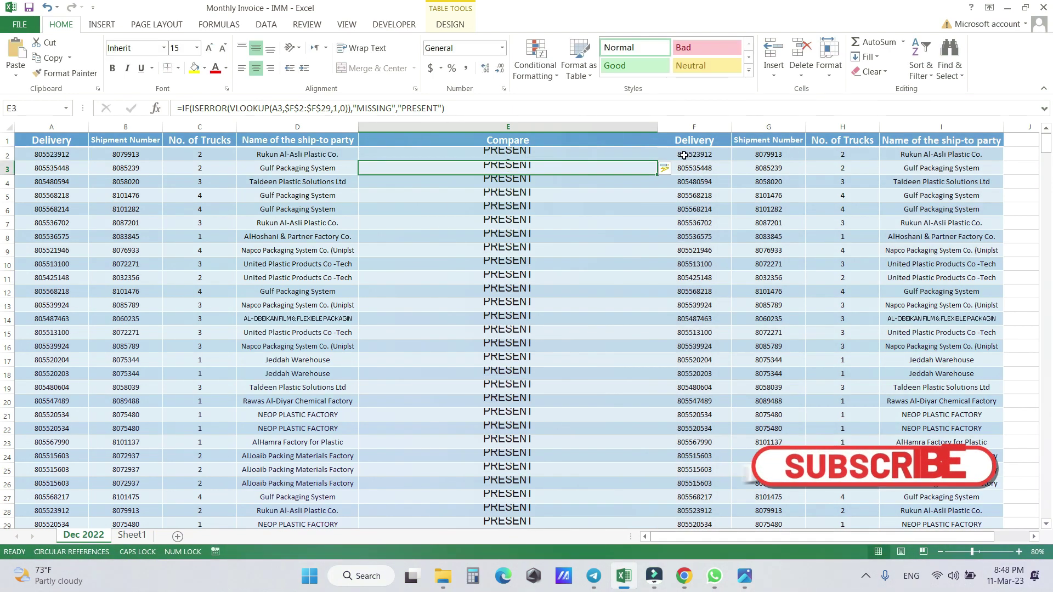
click(571, 158)
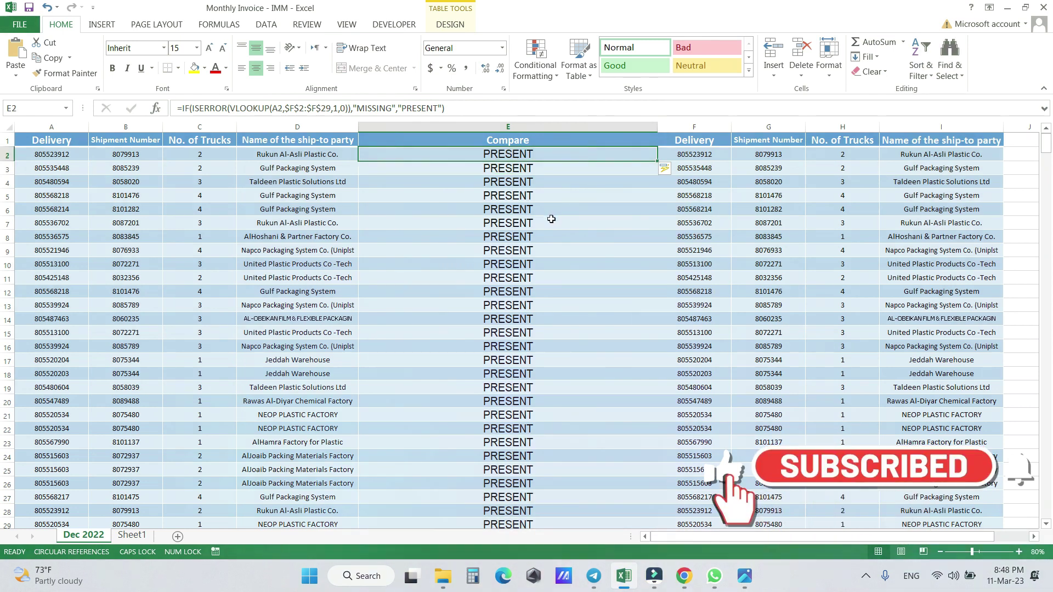
scroll(555, 346, down, 5)
scroll(556, 354, up, 5)
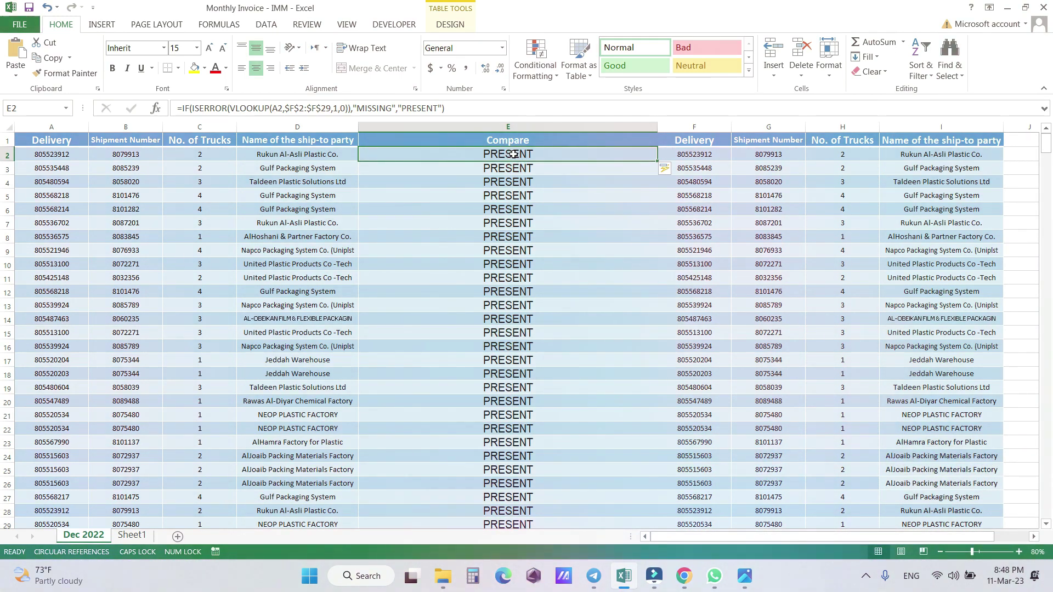
double_click(486, 149)
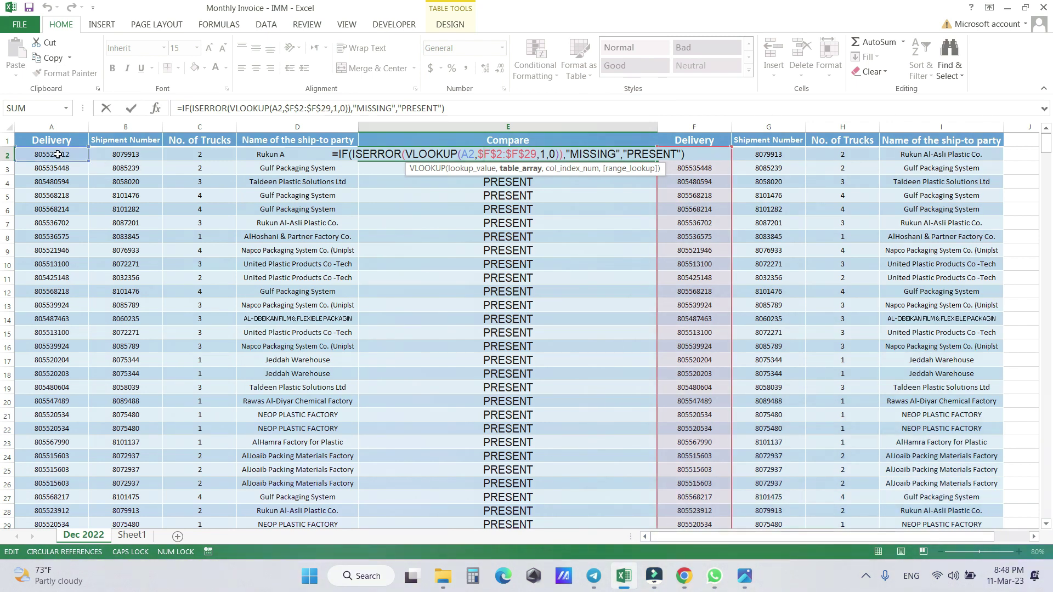
scroll(703, 251, down, 3)
scroll(699, 312, up, 3)
scroll(704, 241, down, 3)
scroll(704, 241, up, 3)
scroll(704, 241, down, 3)
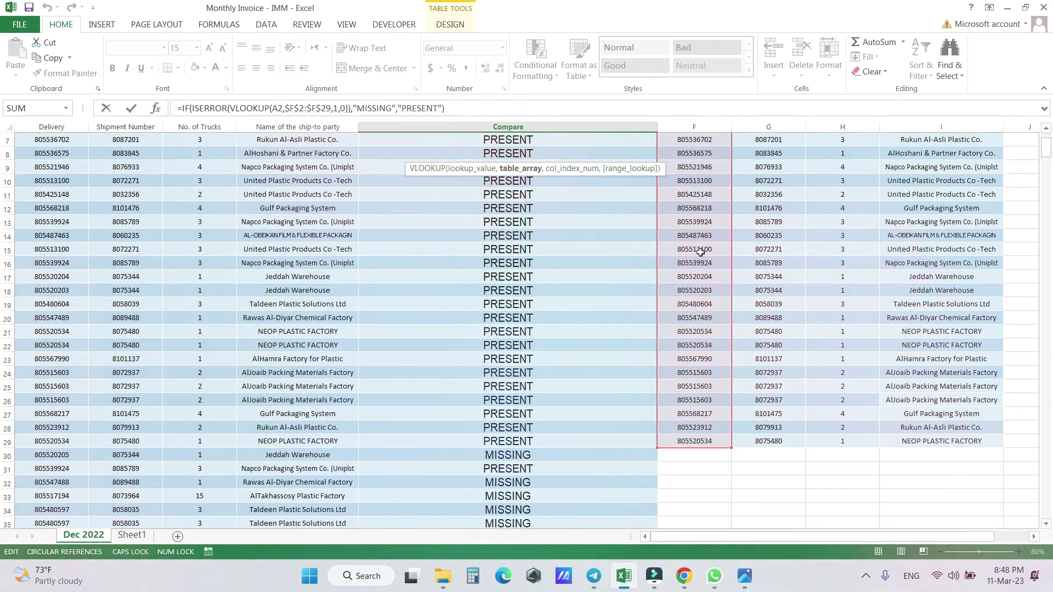
scroll(704, 242, up, 3)
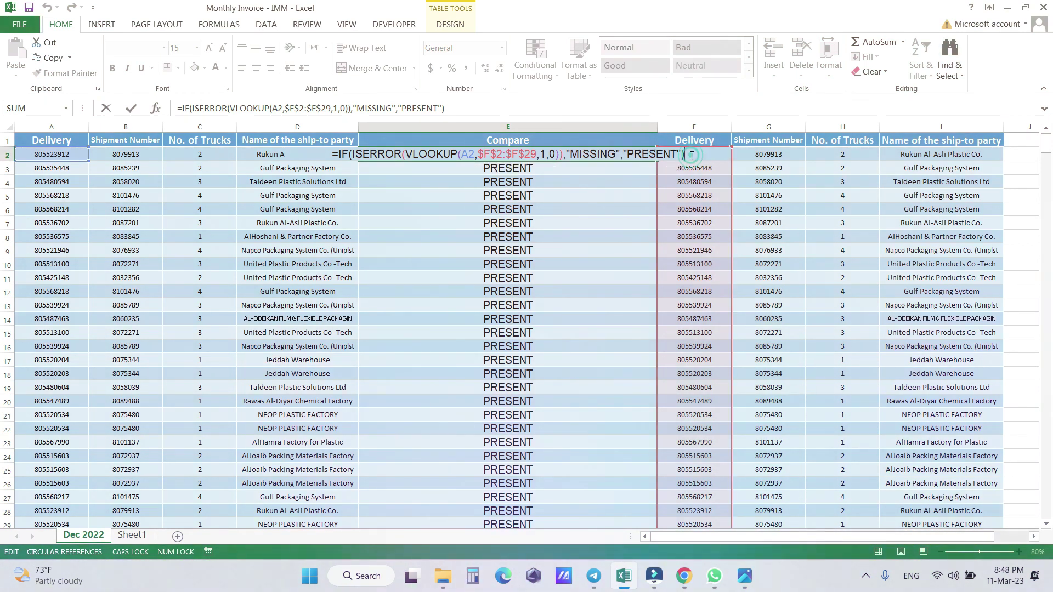
key(Return)
scroll(535, 305, down, 4)
click(505, 373)
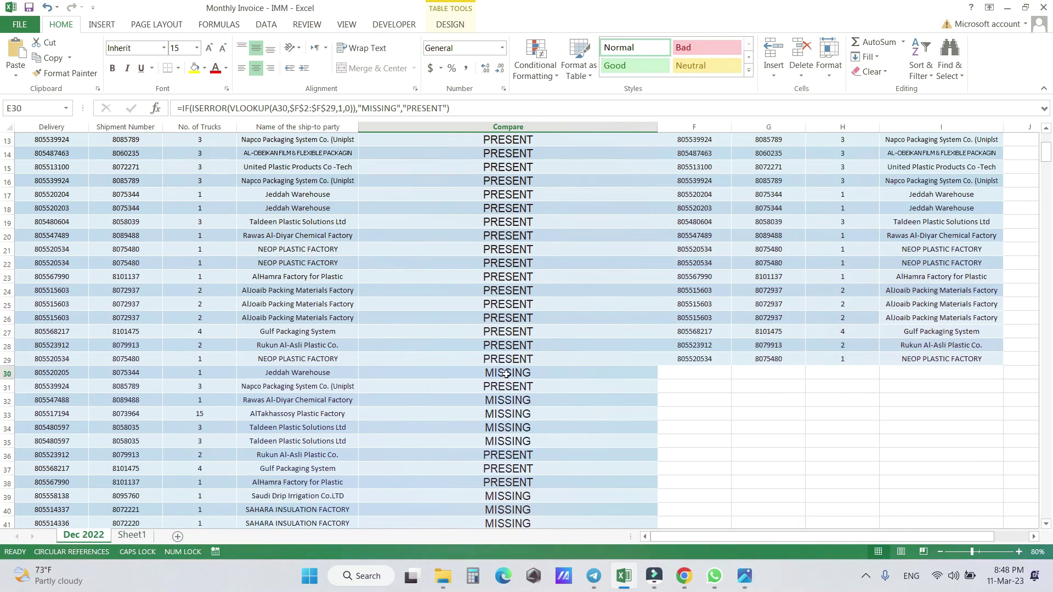
click(46, 373)
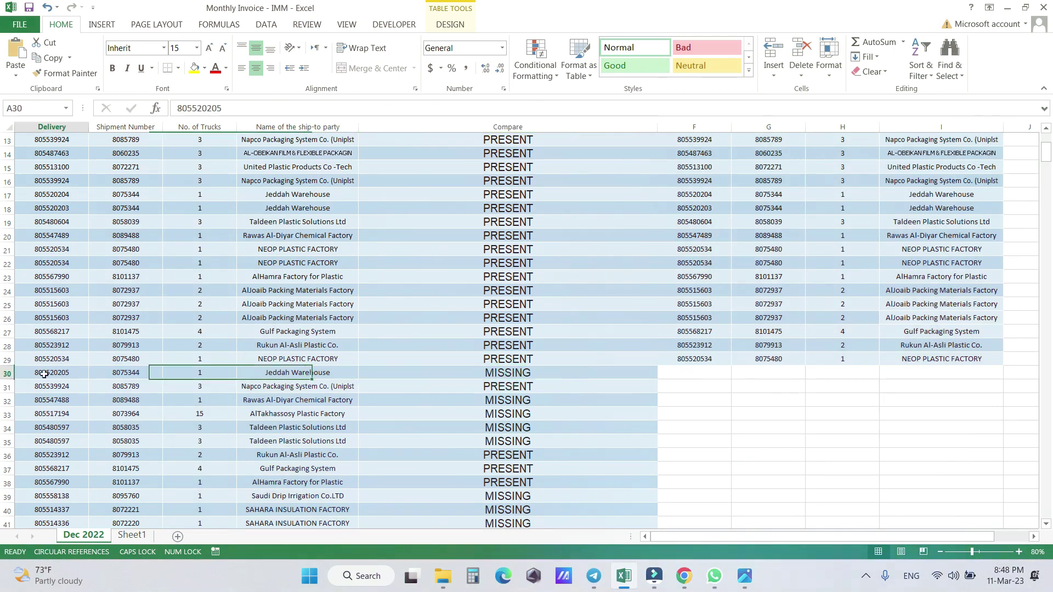
click(501, 373)
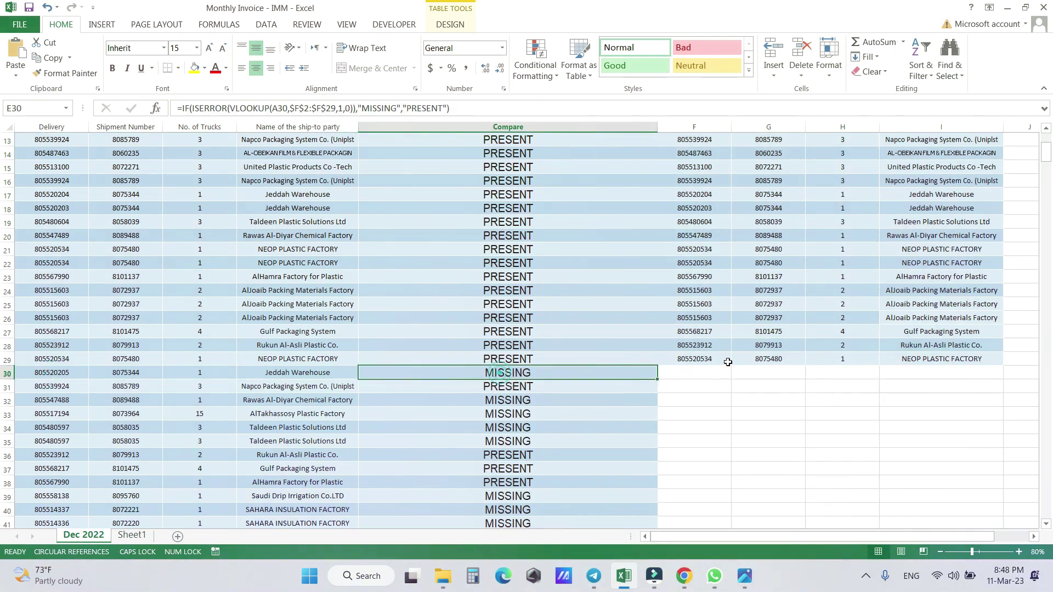
scroll(719, 312, up, 3)
scroll(712, 253, up, 1)
- Delete delivery 805535448 from F3 and check that E3 now shows MISSING
click(706, 170)
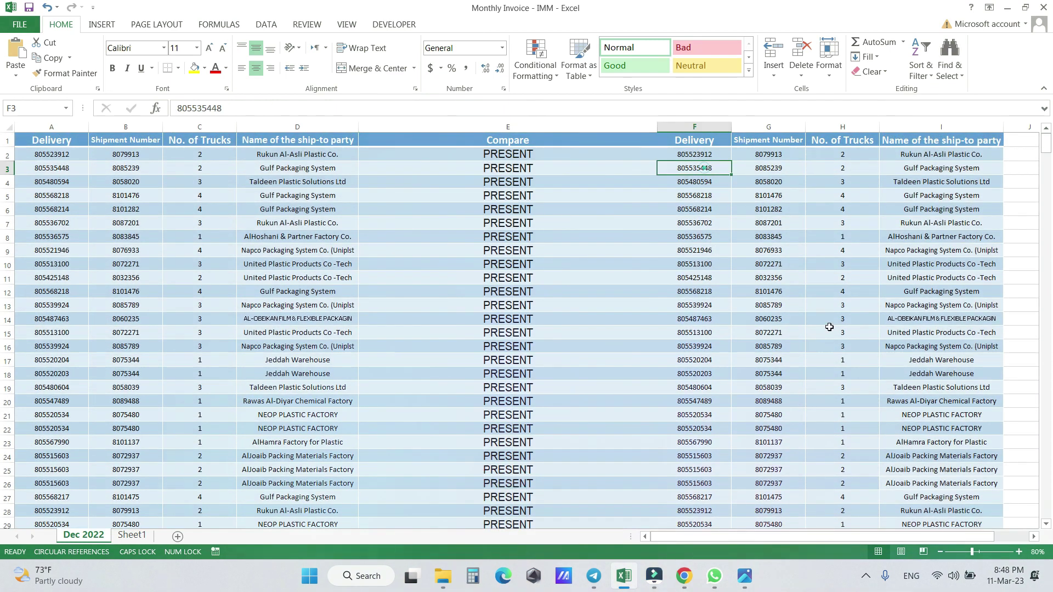
key(Delete)
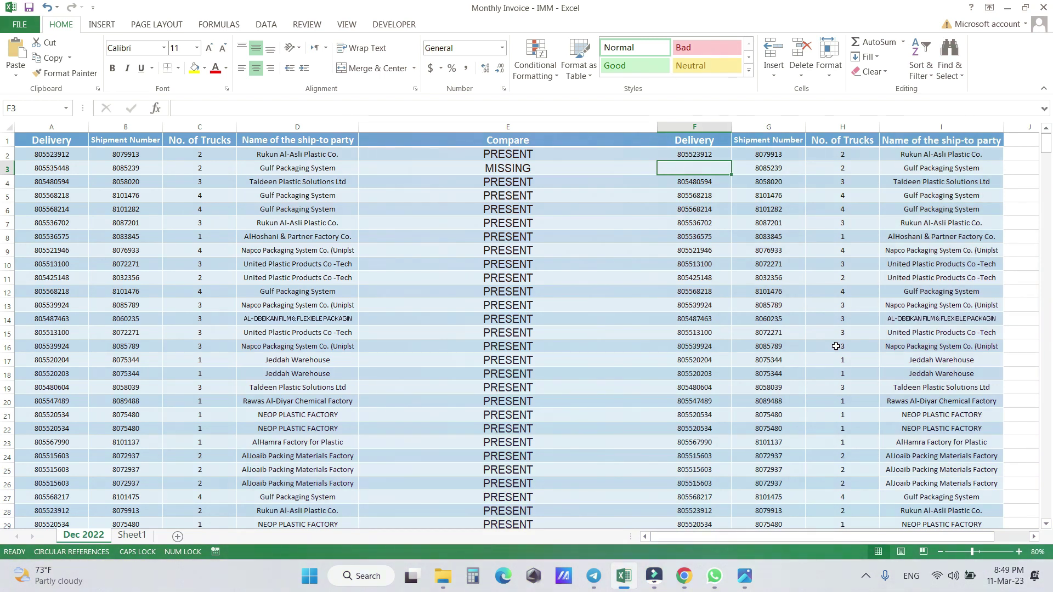
drag(940, 156, 941, 196)
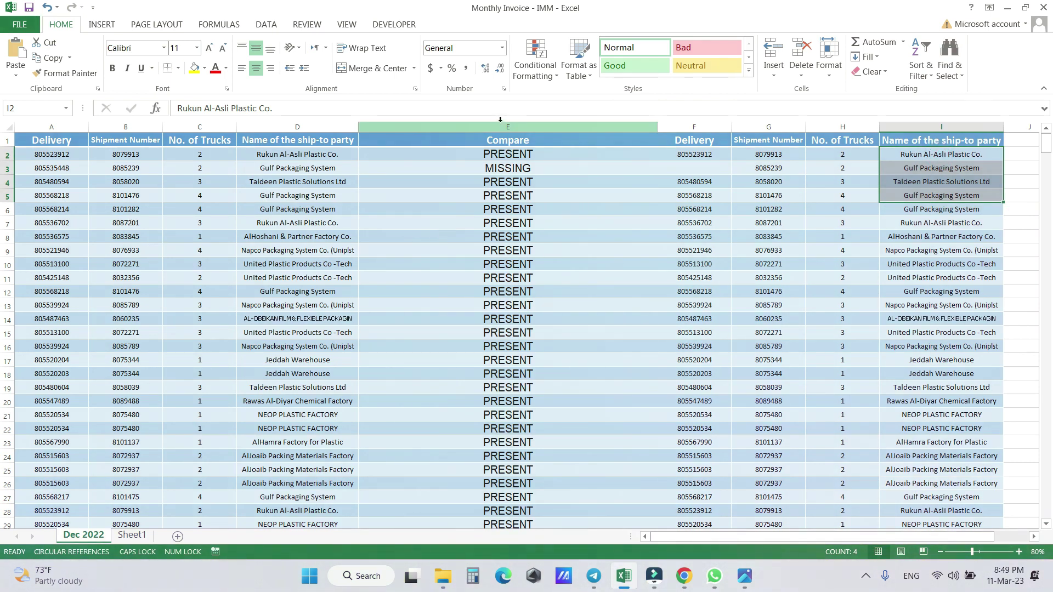
click(472, 149)
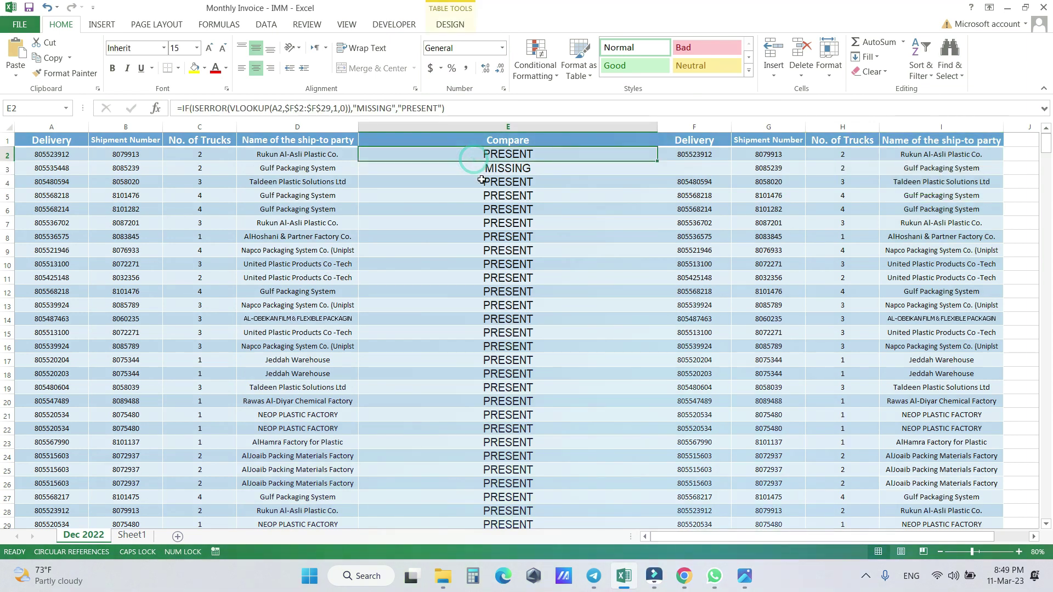